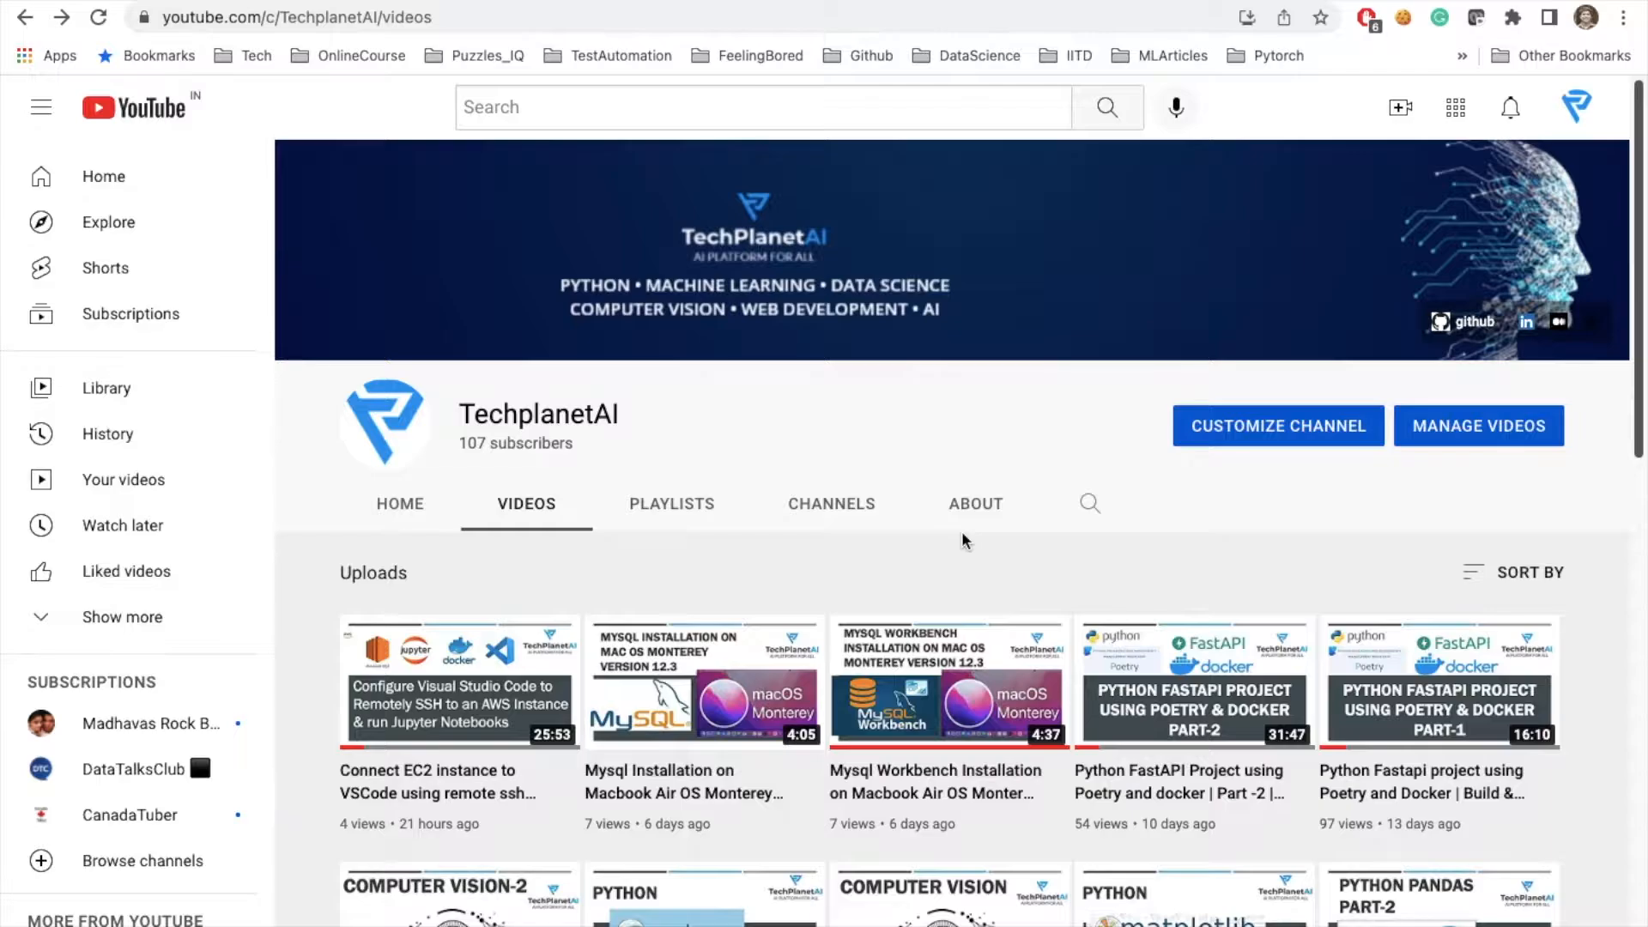
Check the Mac's operating system version and hardware in the system overview, and close it.
mouse_move(961, 1)
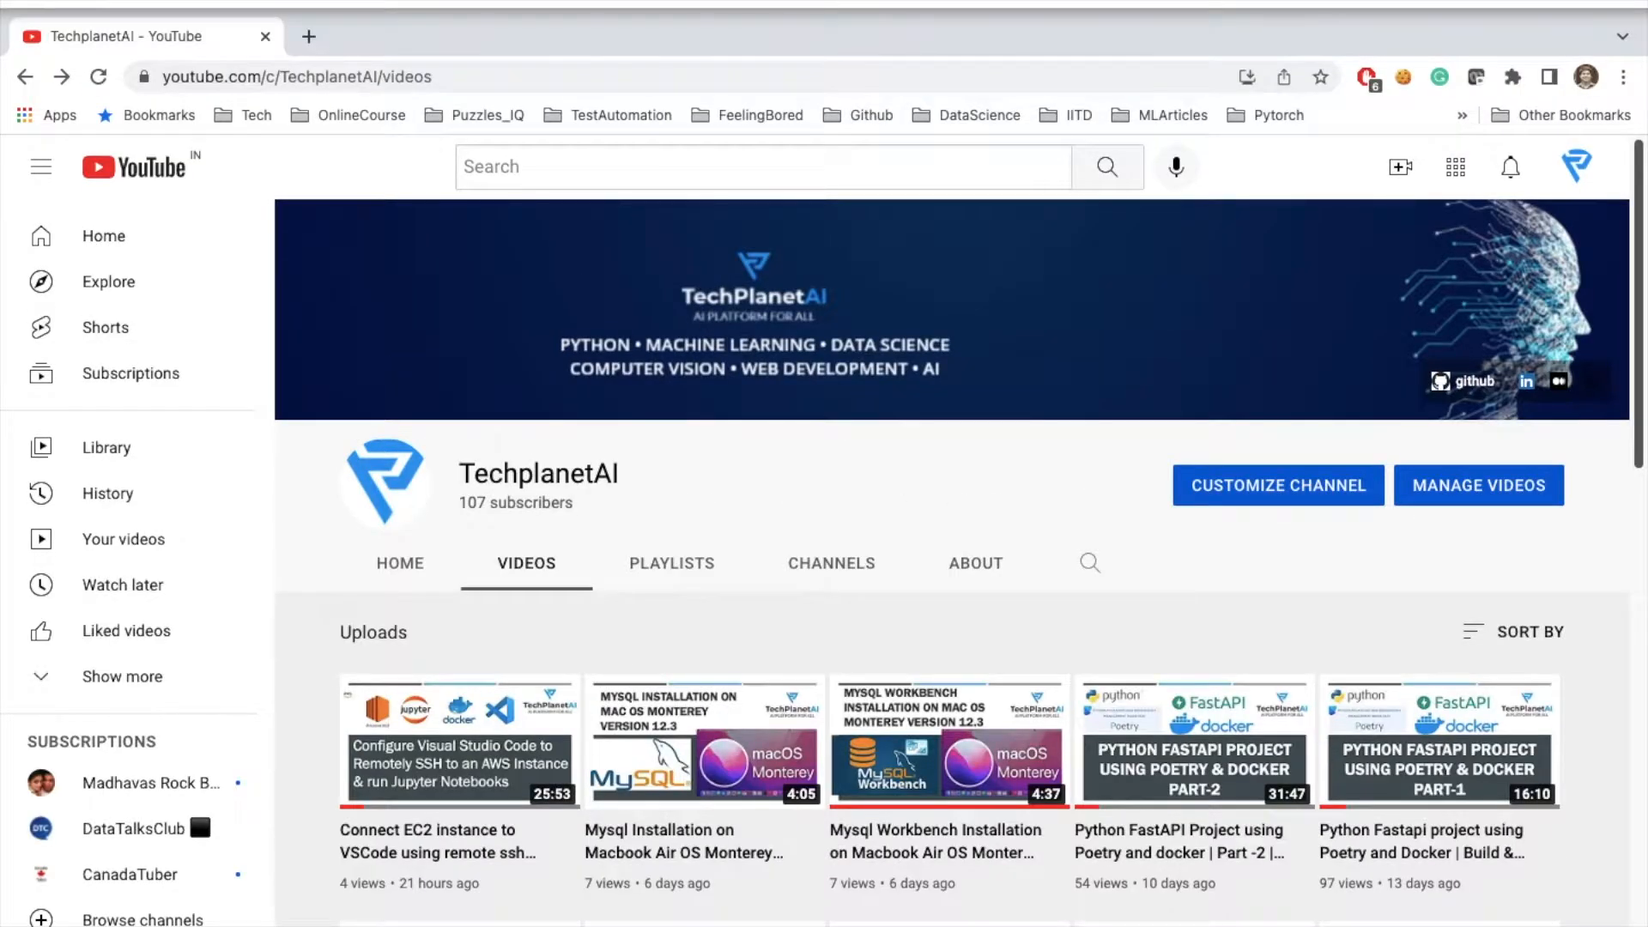
click(38, 1)
click(57, 4)
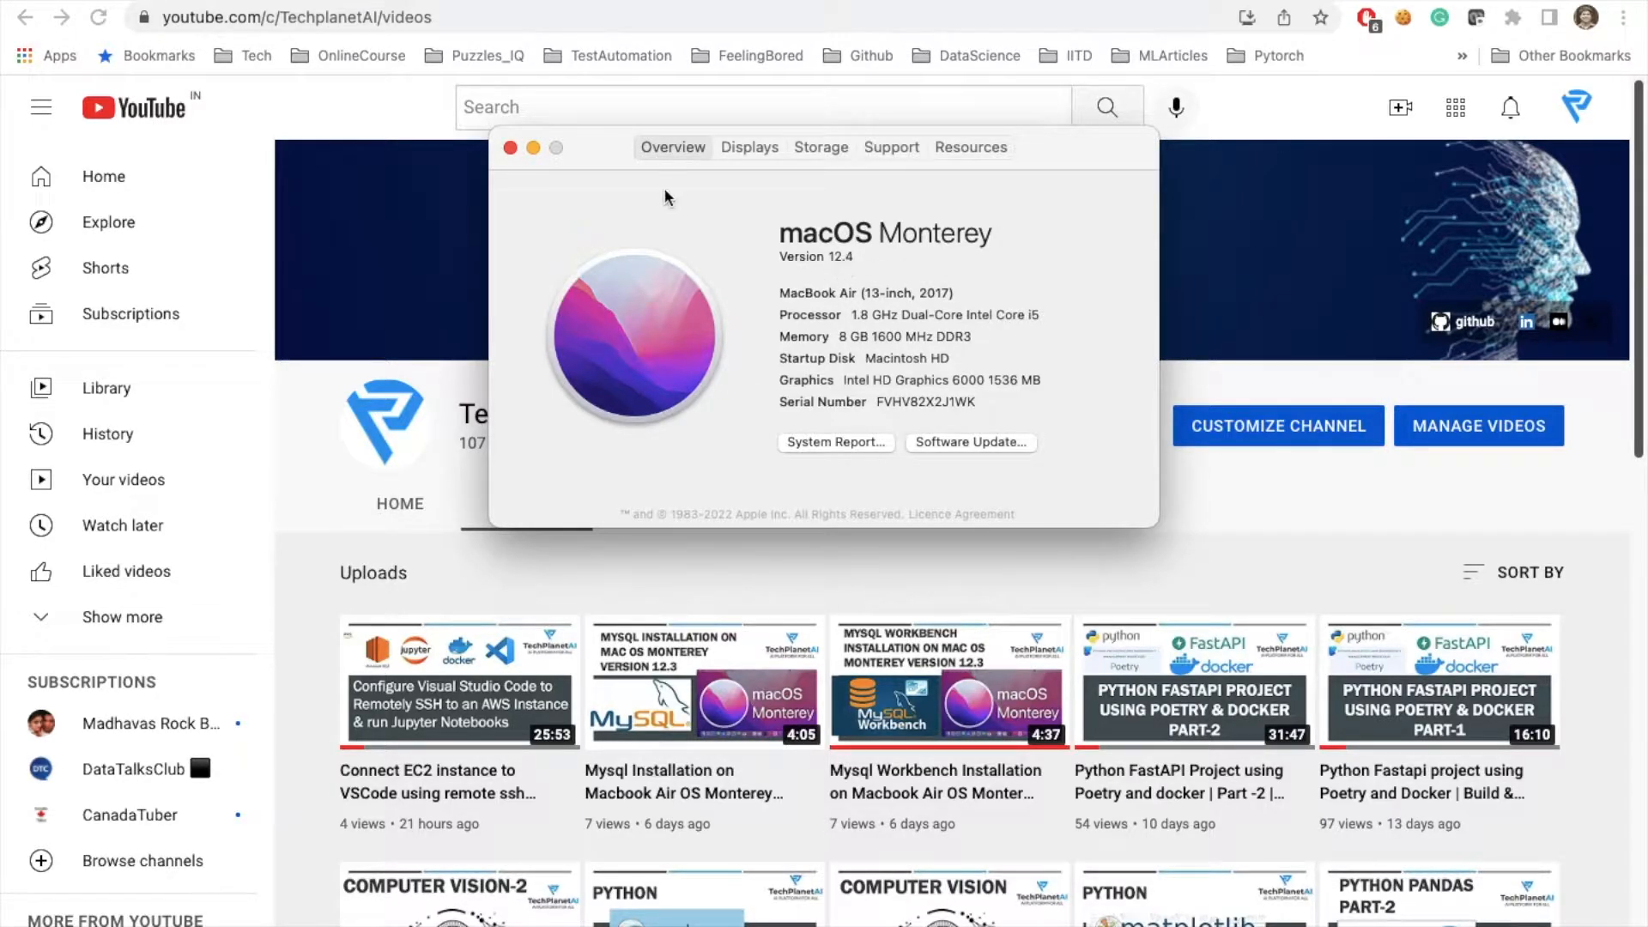
click(509, 147)
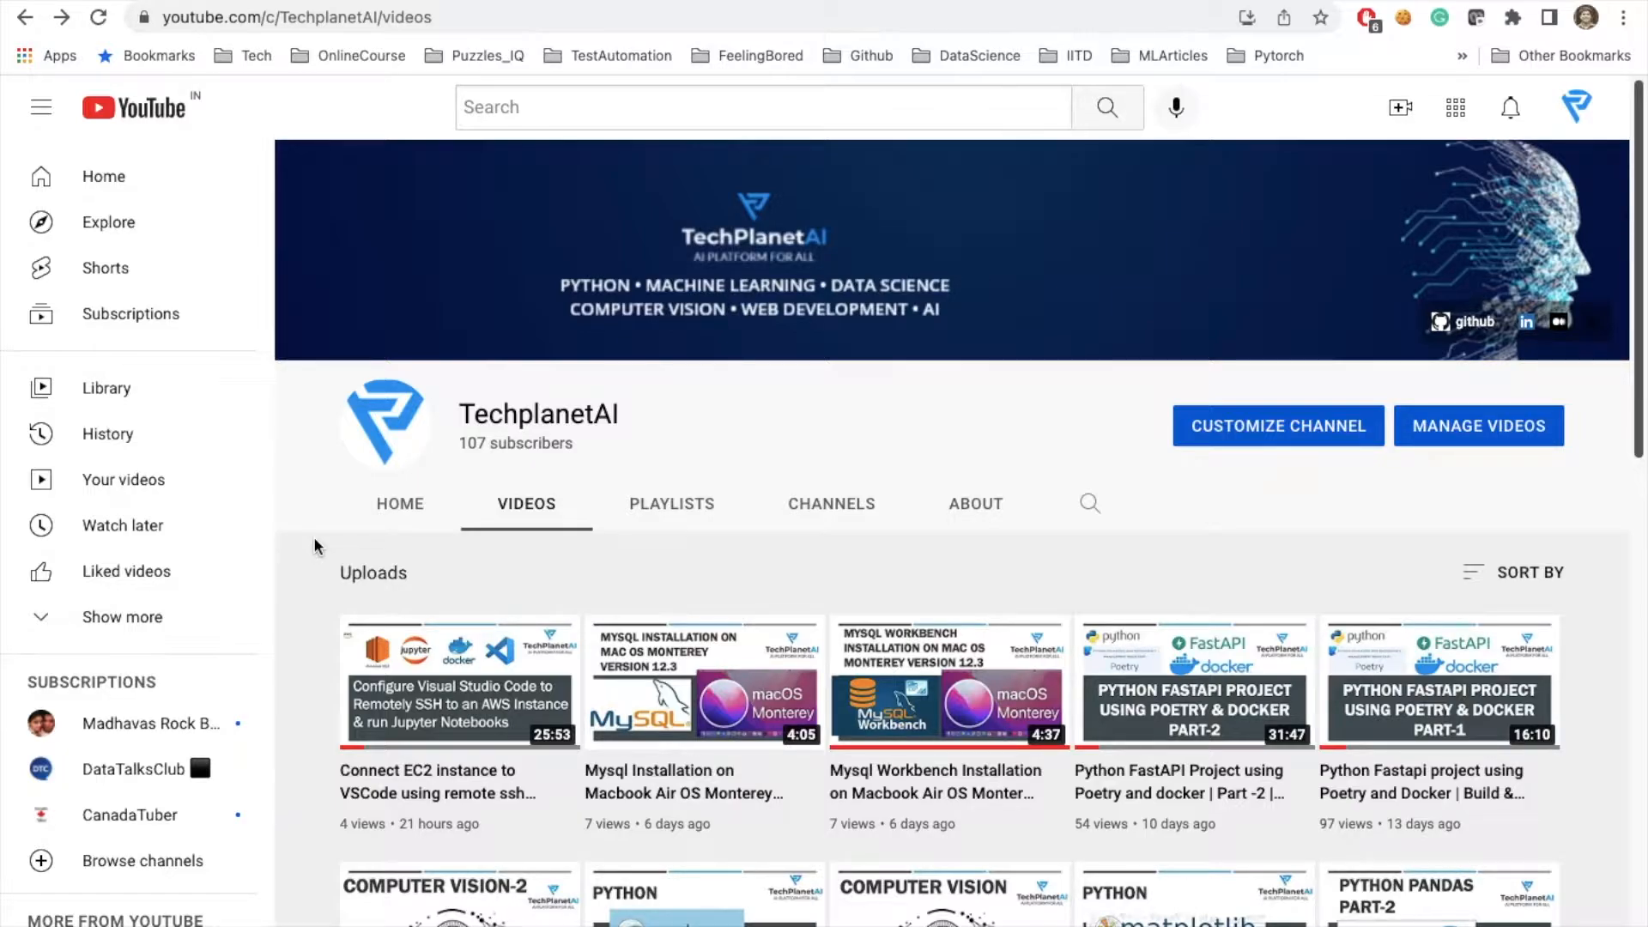
scroll(314, 539, down, 5)
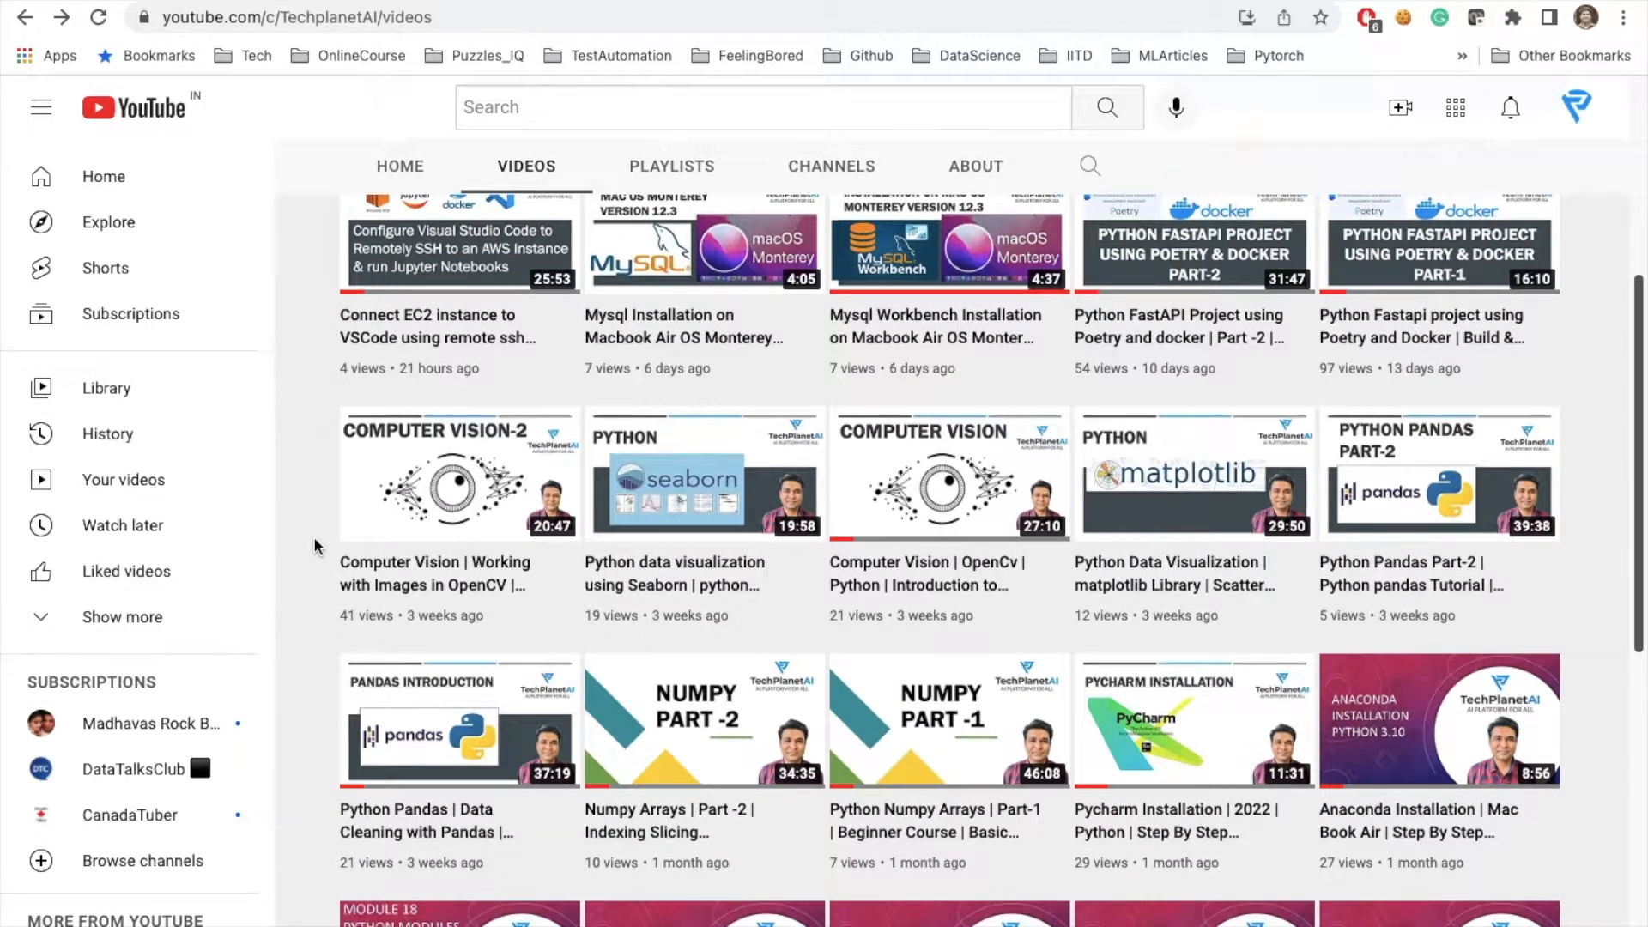
scroll(315, 546, down, 1)
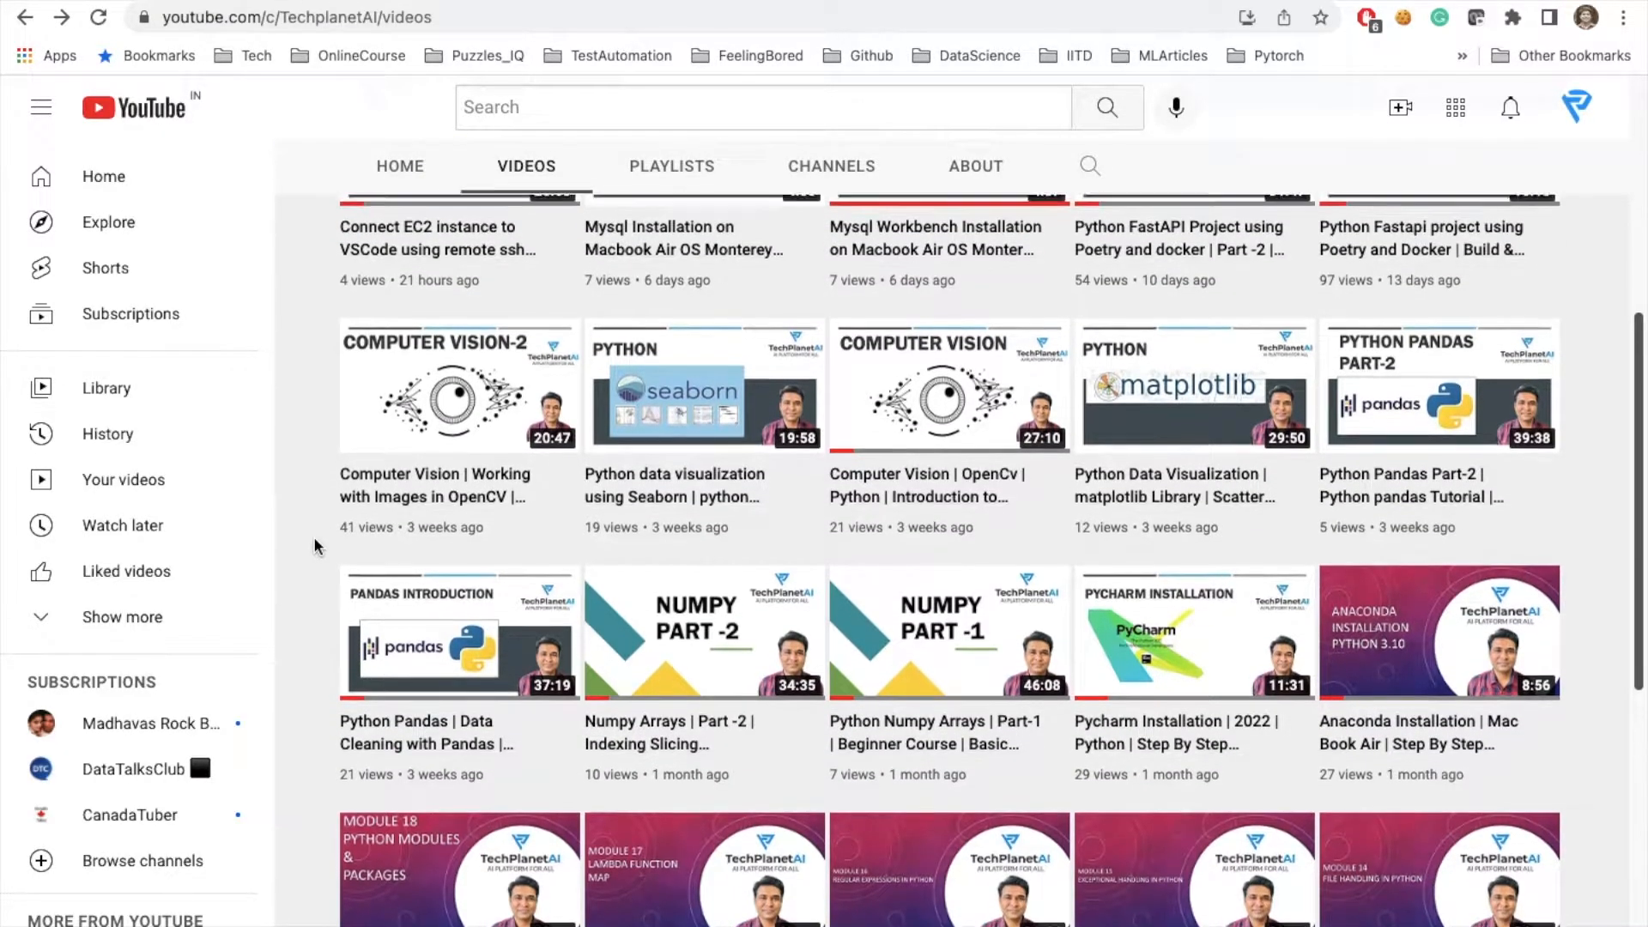
scroll(316, 546, up, 2)
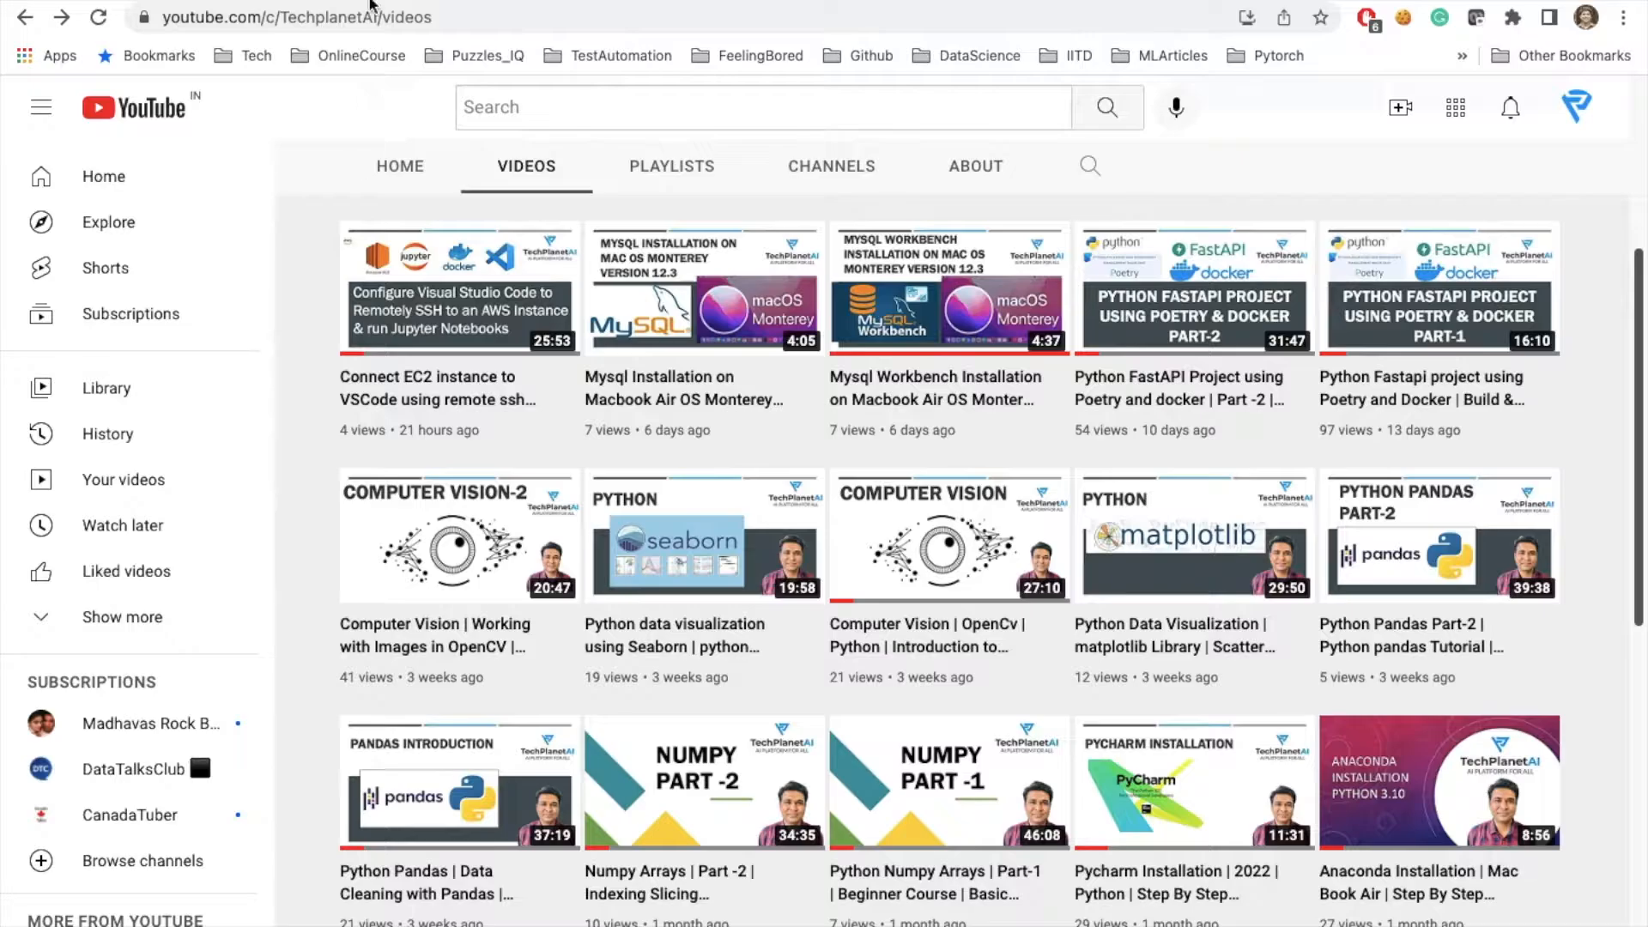
Search the web in a new tab for "download docker for mac" and open the Docker Docs page for installing Docker Desktop on Mac.
key(ctrl+t)
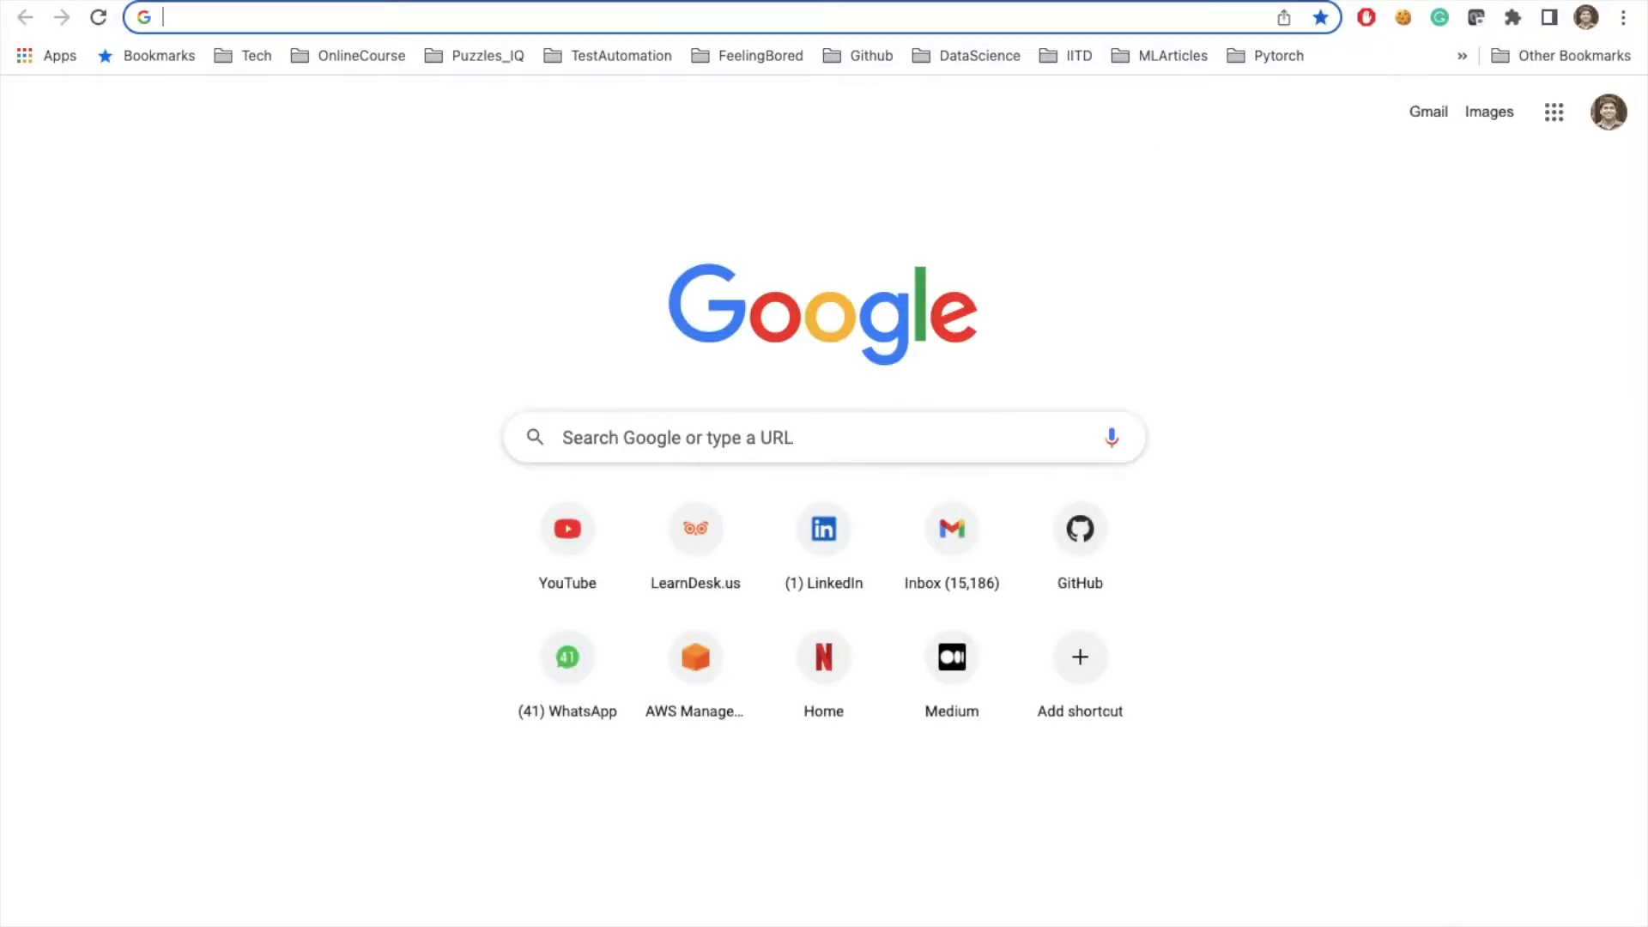
text(dowmla)
key(BackSpace)
key(BackSpace)
key(BackSpace)
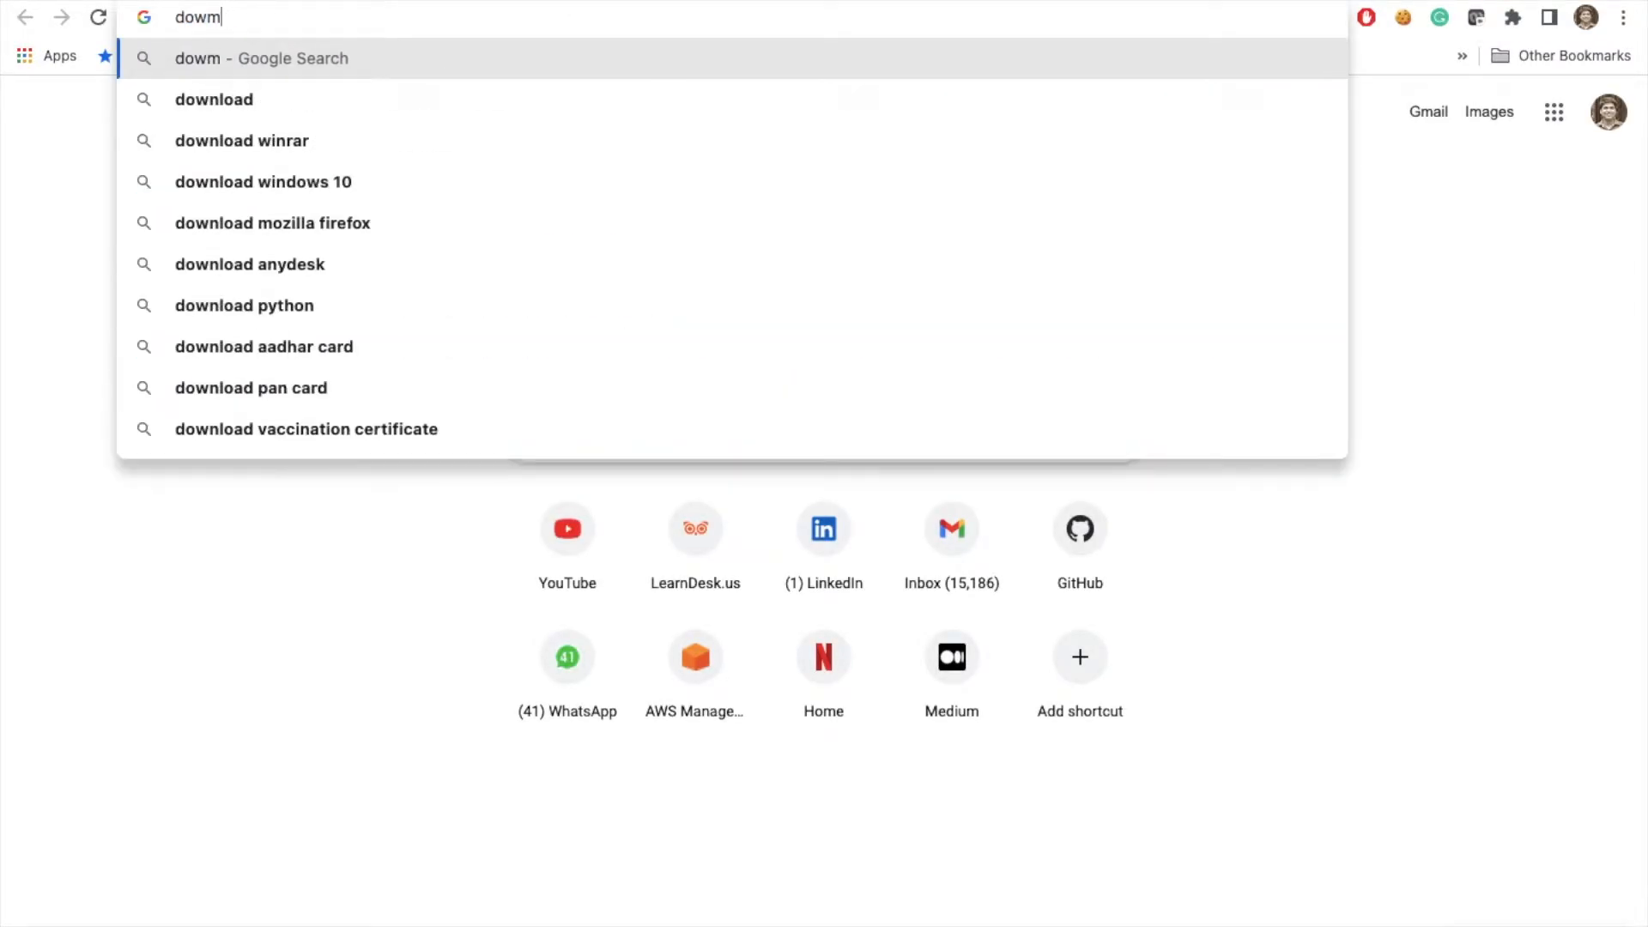
text(nload docker on ubuntu)
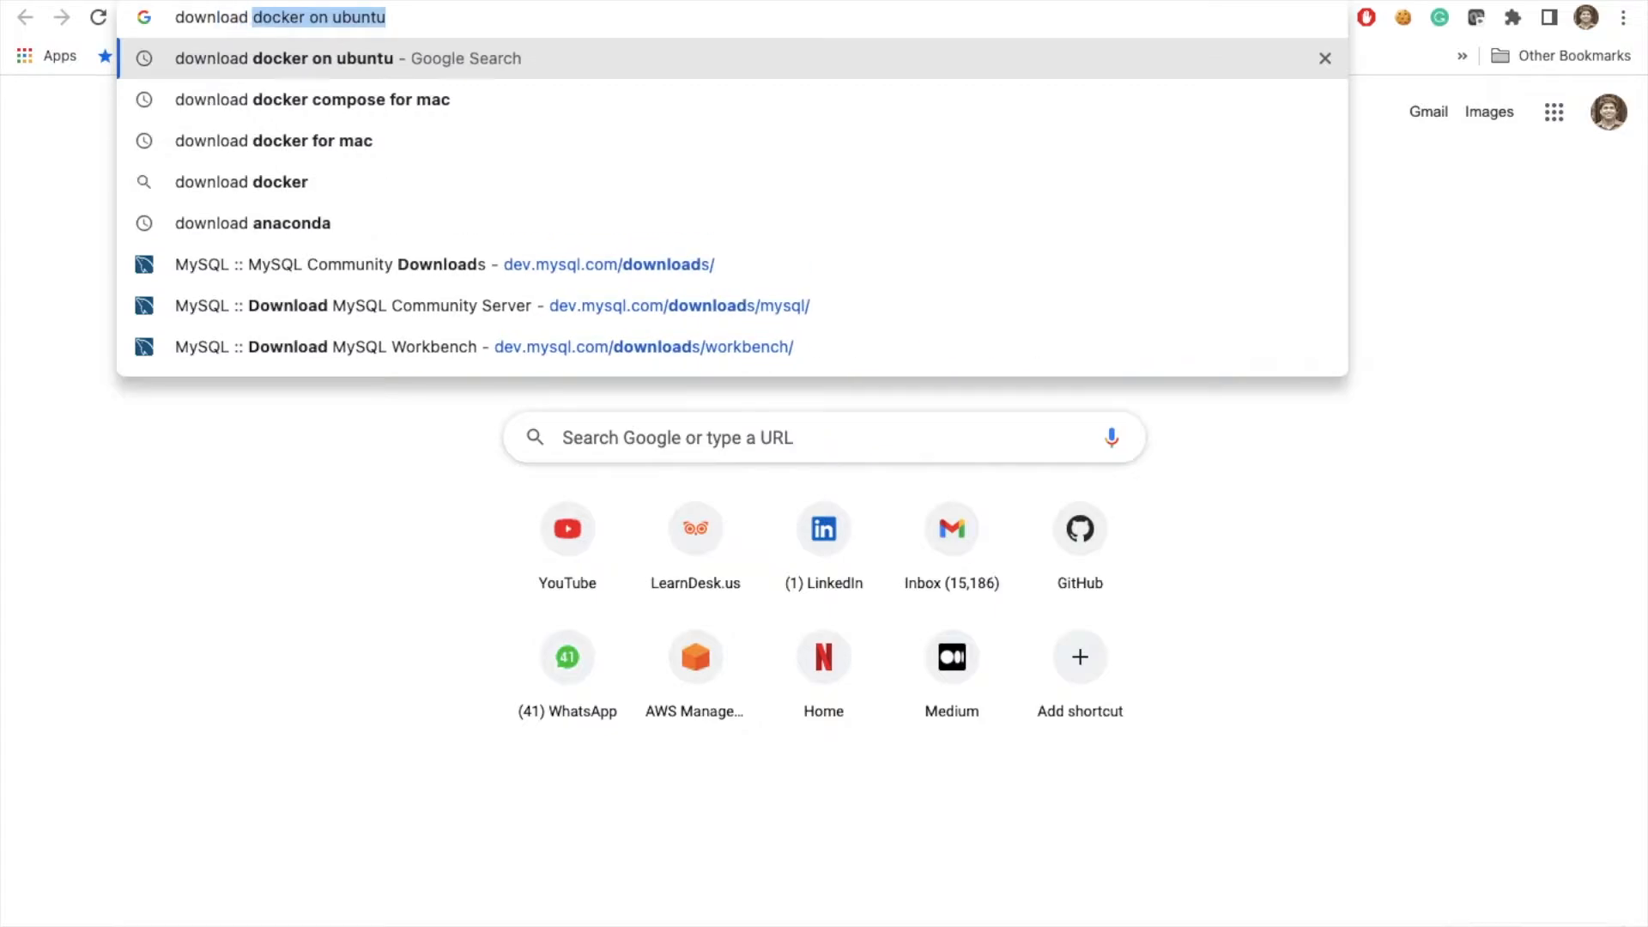
key(Down)
key(Down)
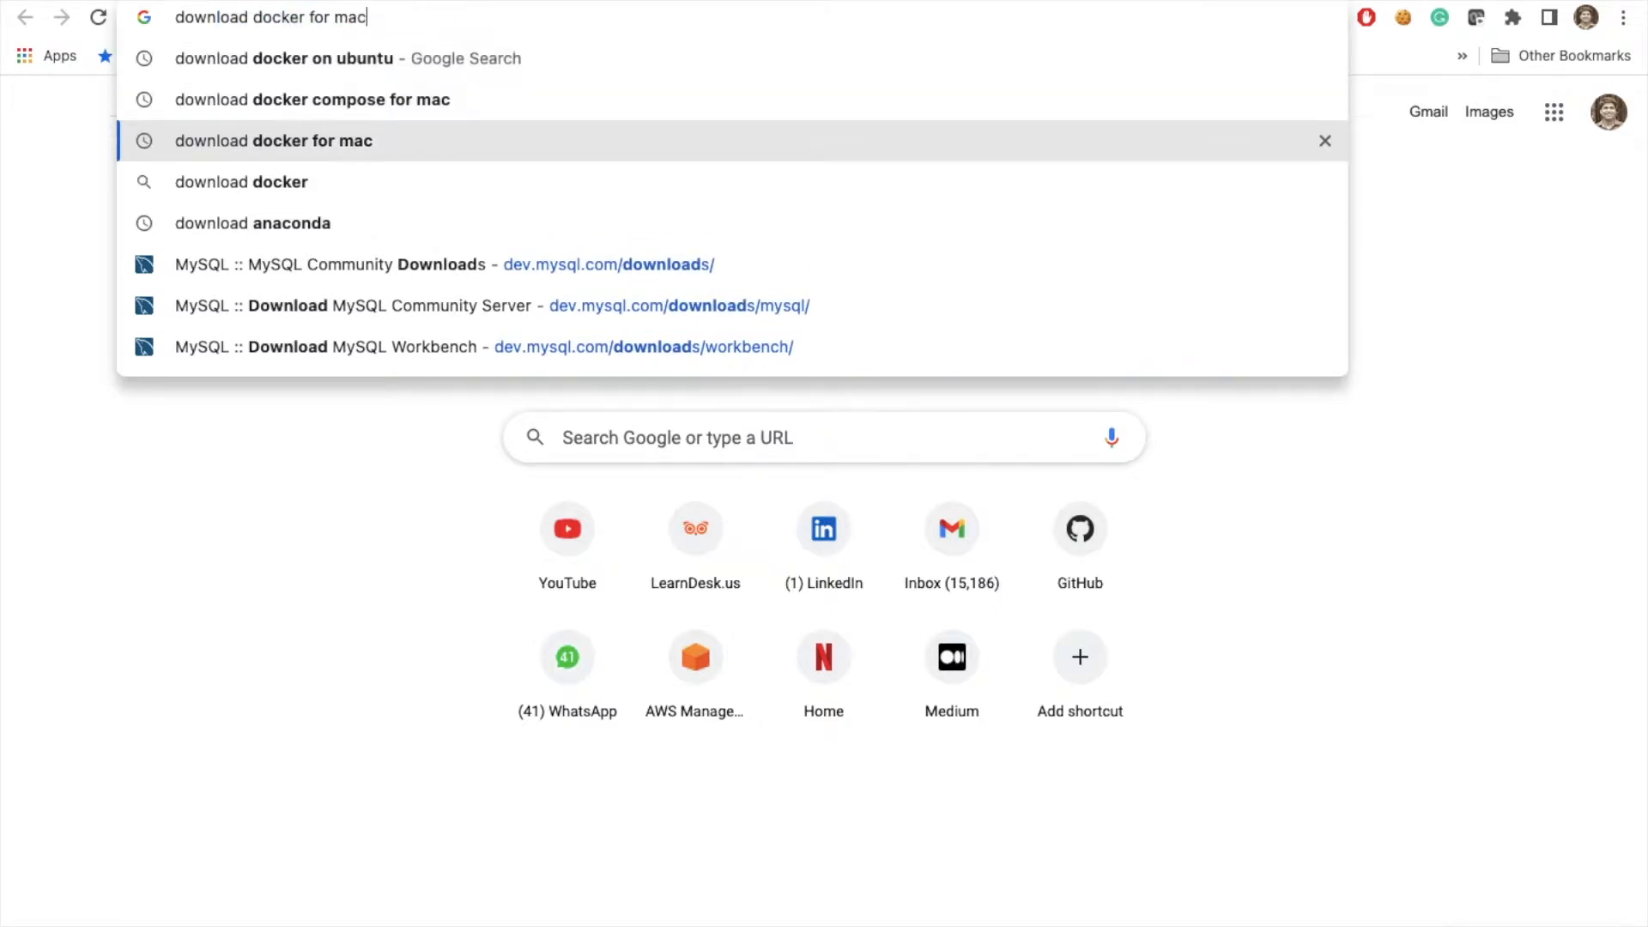
key(Return)
click(234, 319)
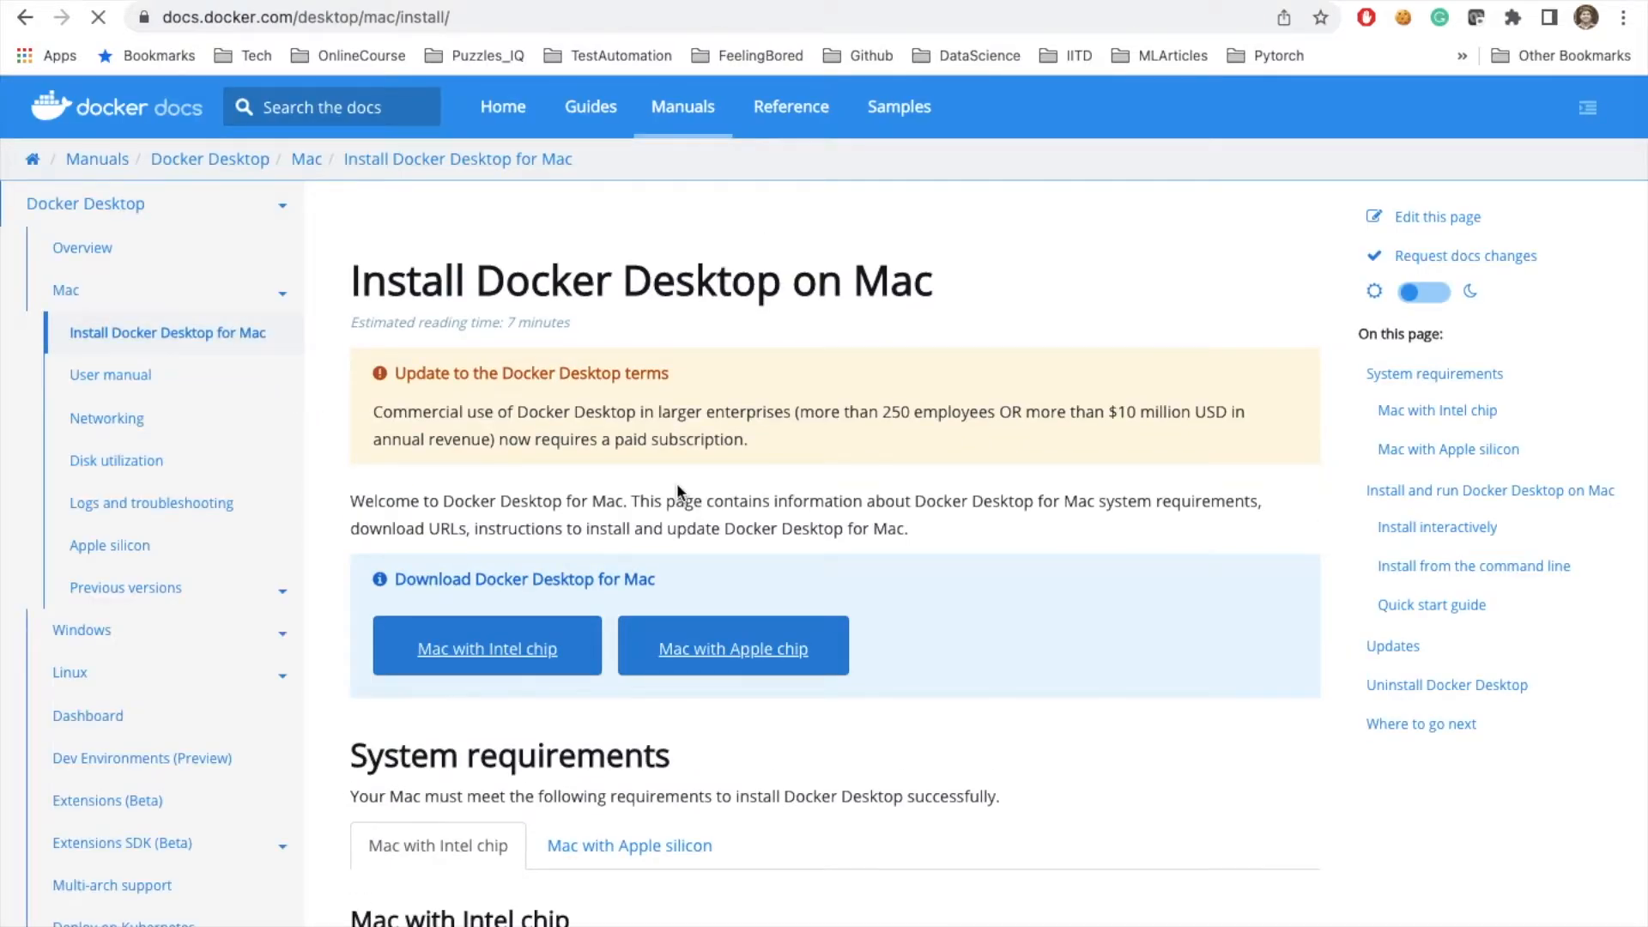
Check in the system overview which processor this Mac has, to determine the matching Docker Desktop download.
scroll(677, 486, down, 1)
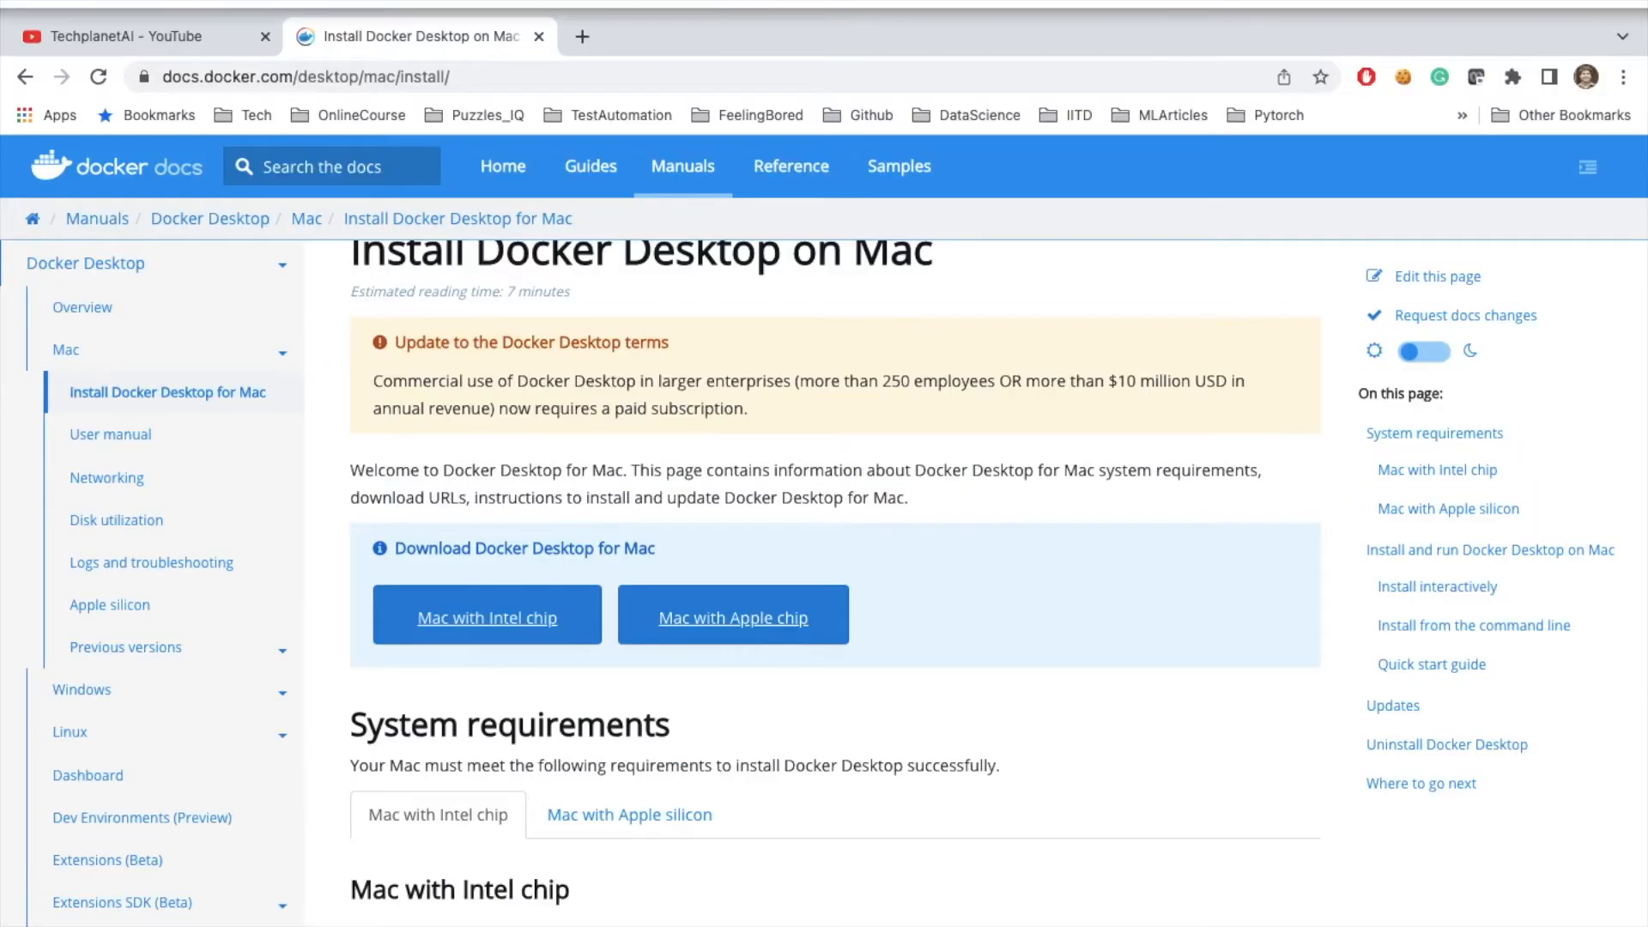
click(22, 5)
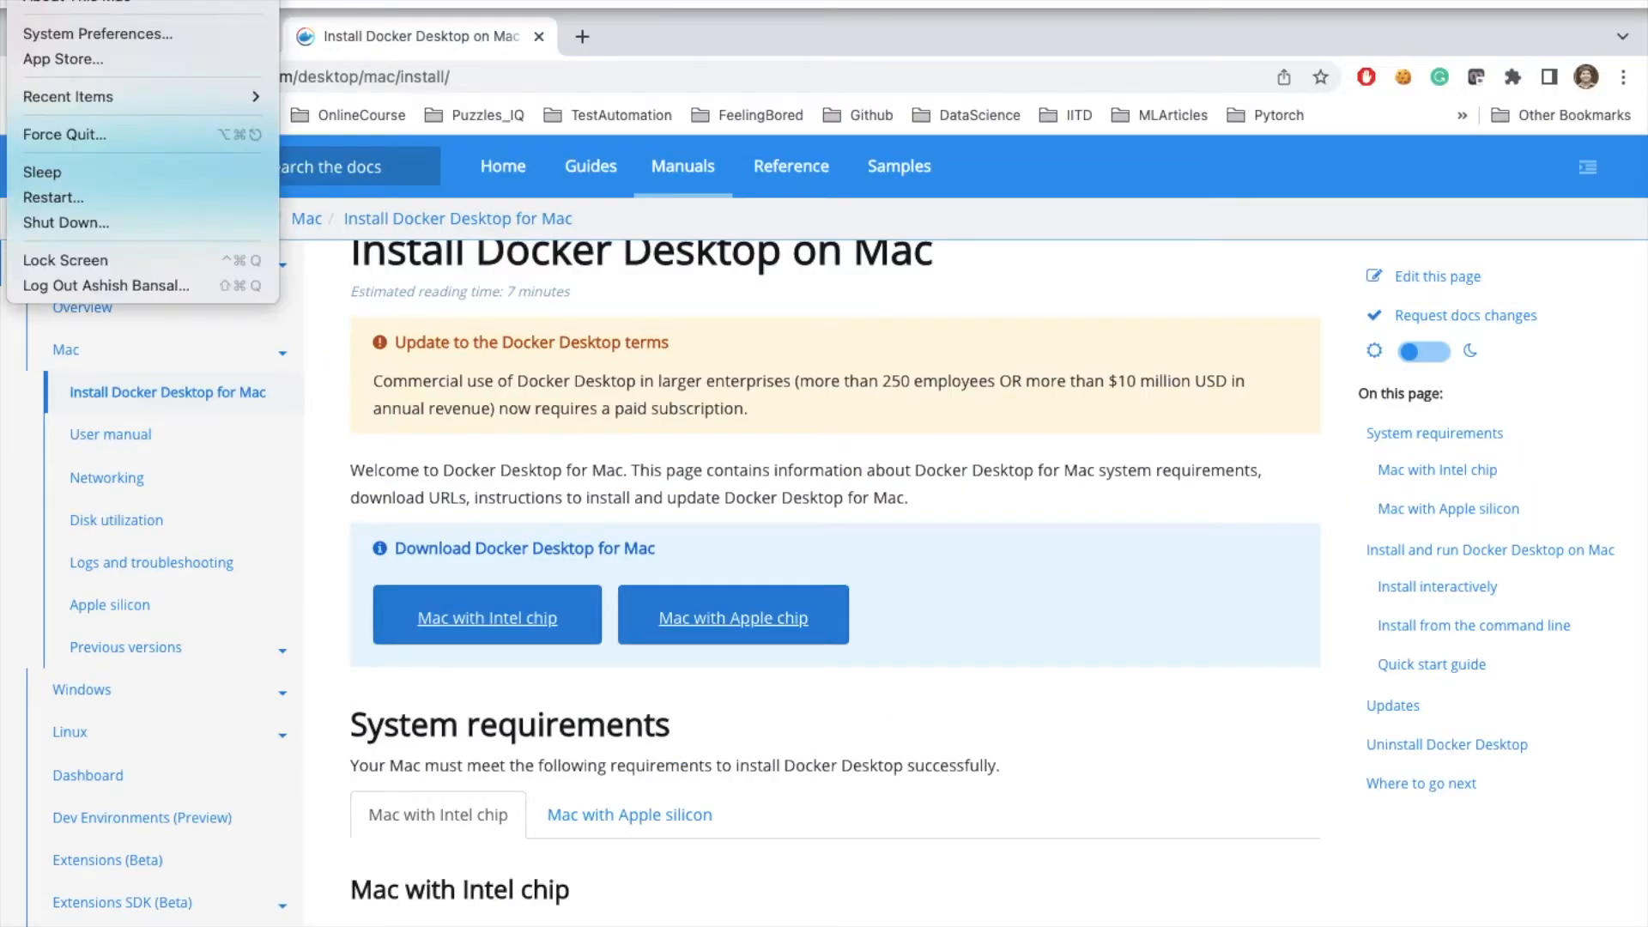
click(40, 3)
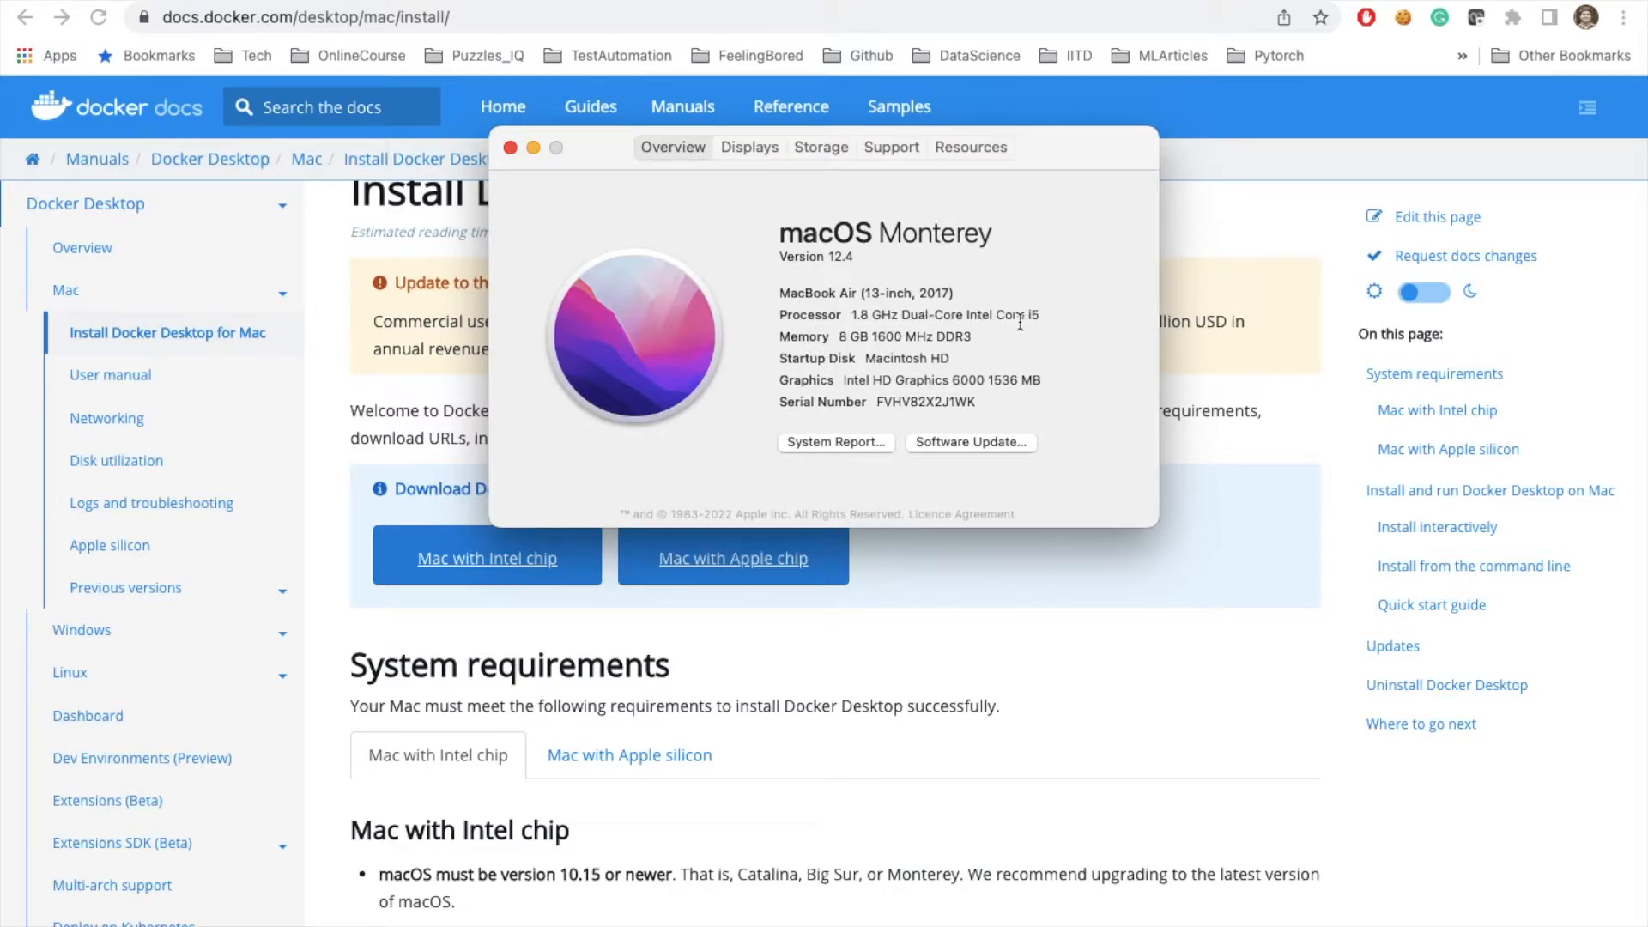
click(511, 148)
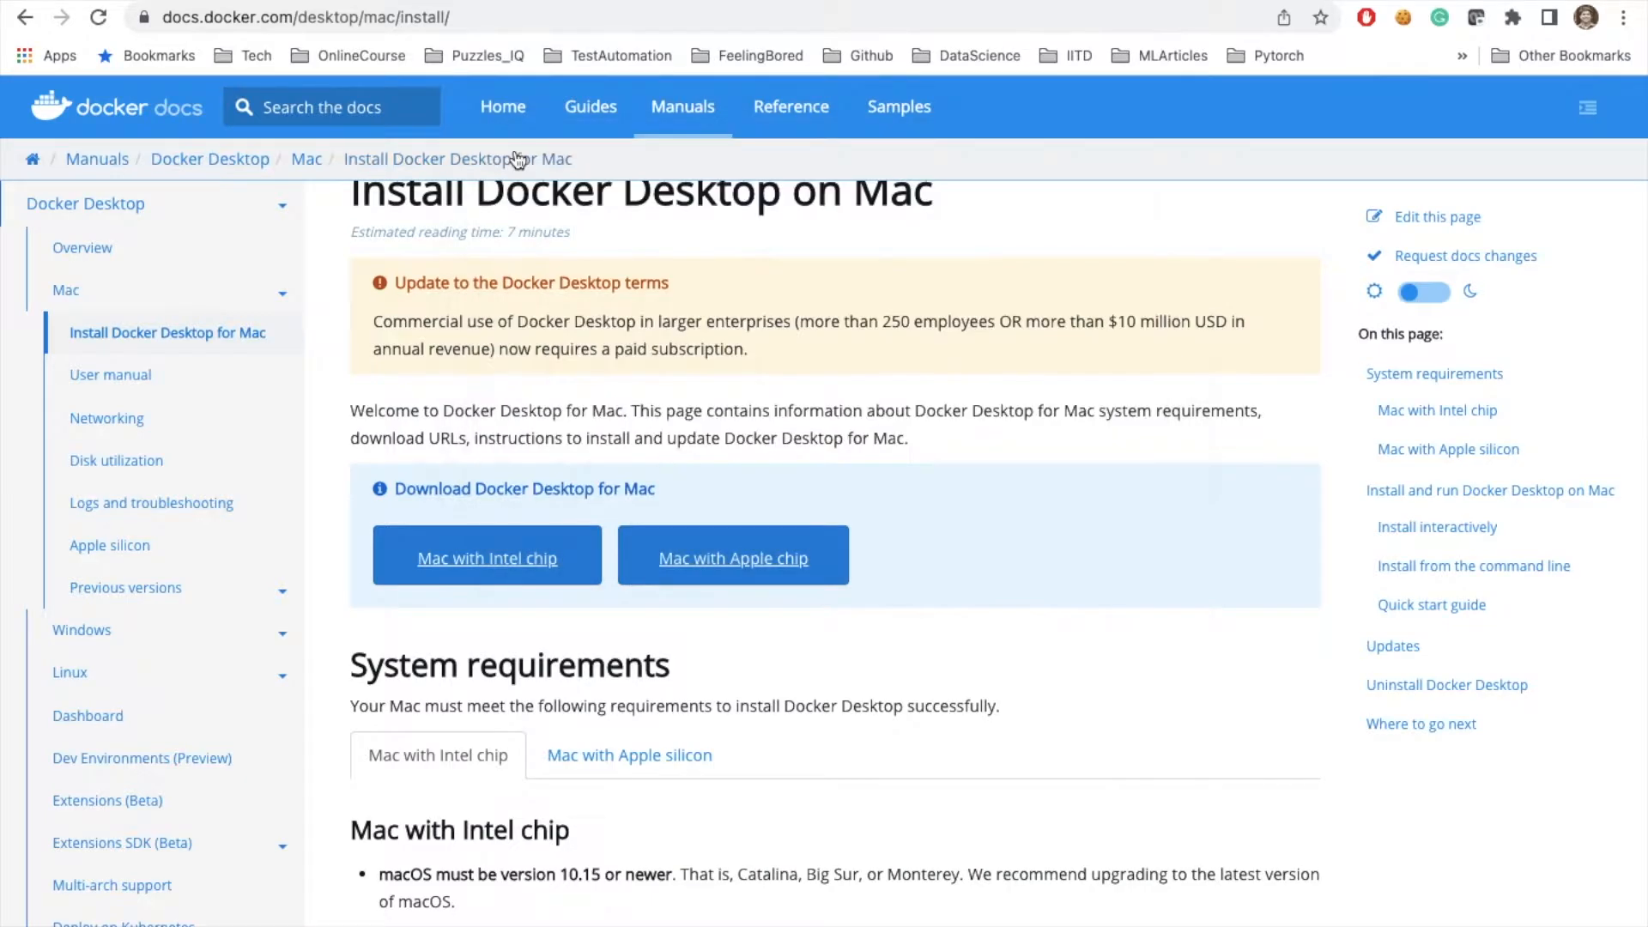
Download Docker Desktop for Mac with Intel chip, copy the Docker app into Applications and close the installer window.
click(490, 566)
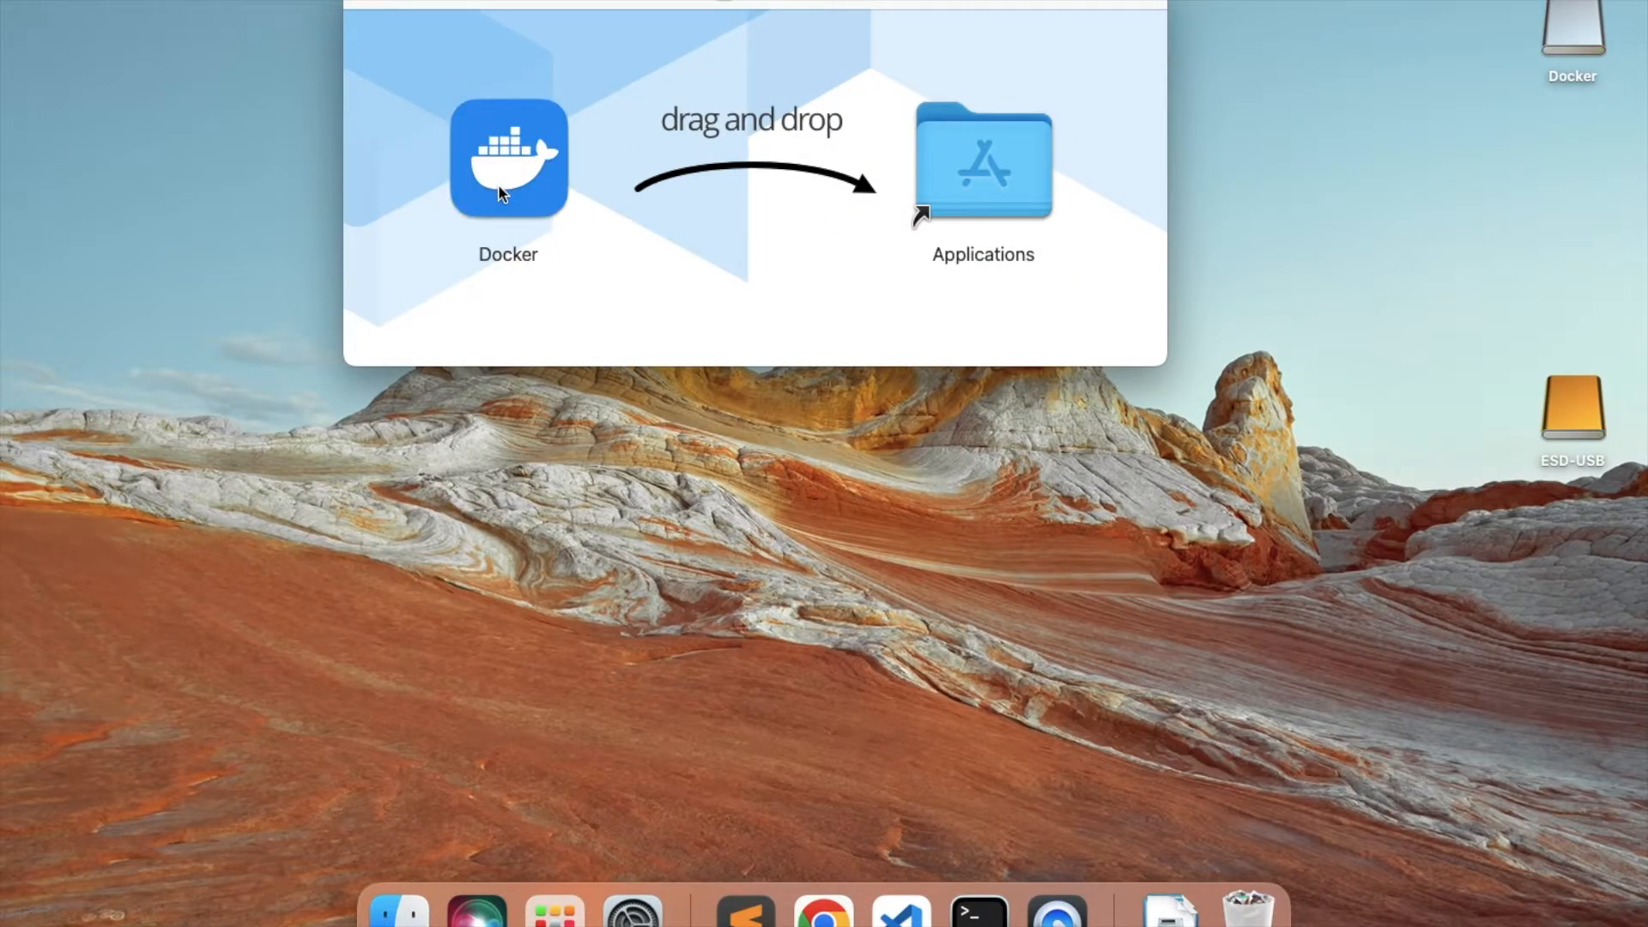
click(498, 183)
drag(498, 183, 961, 172)
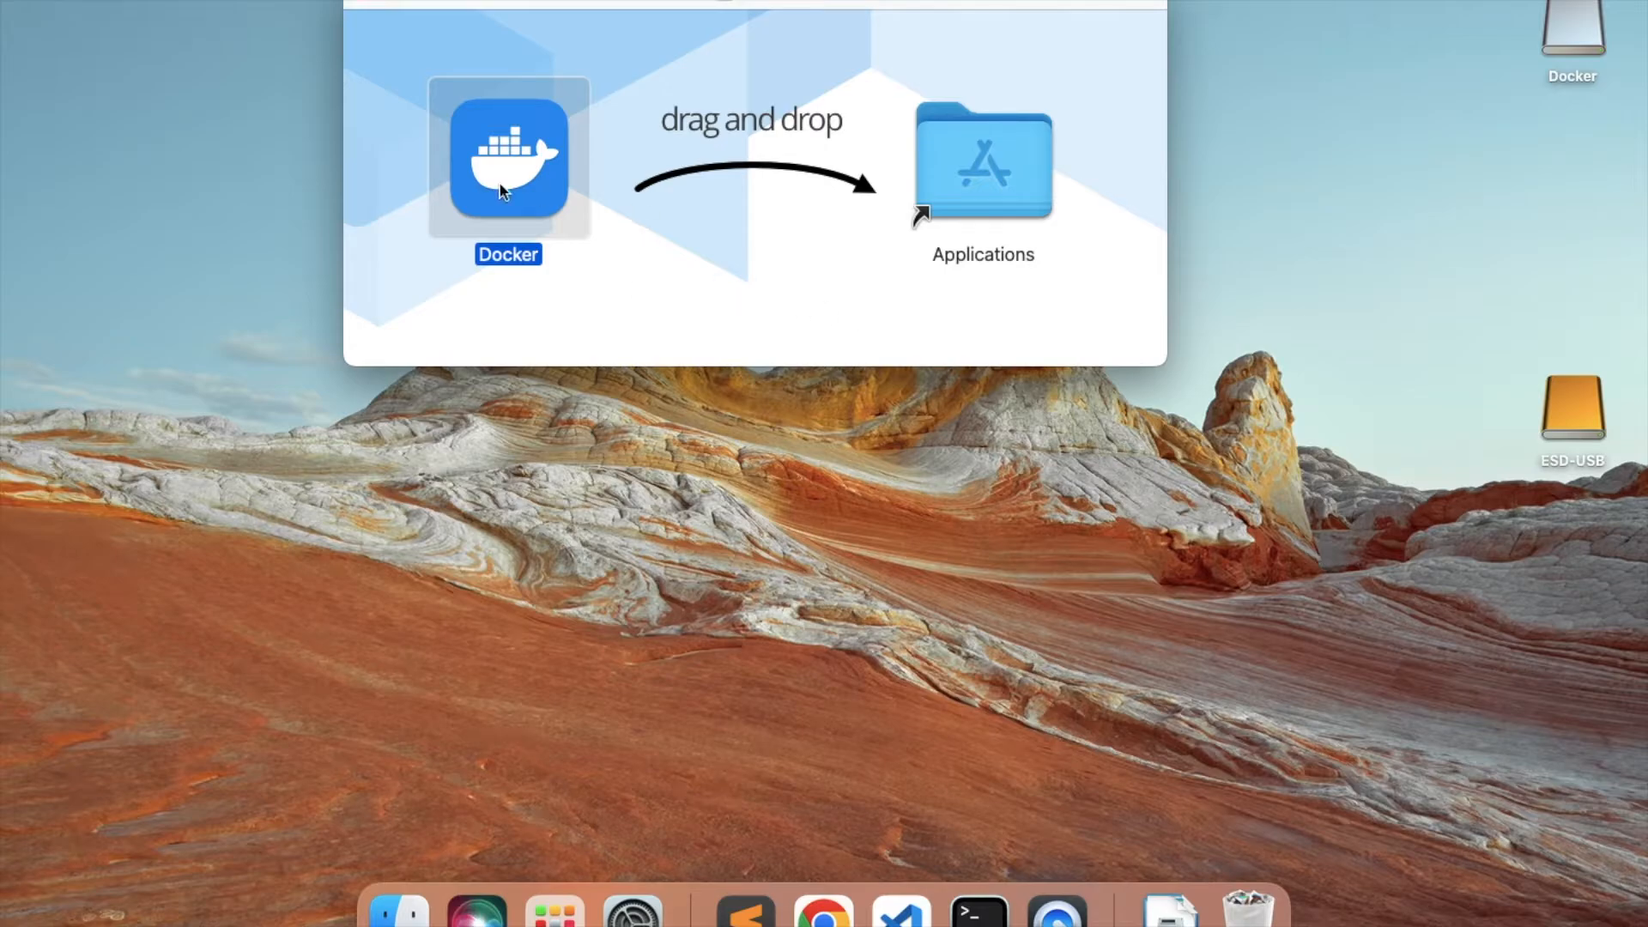
click(357, 4)
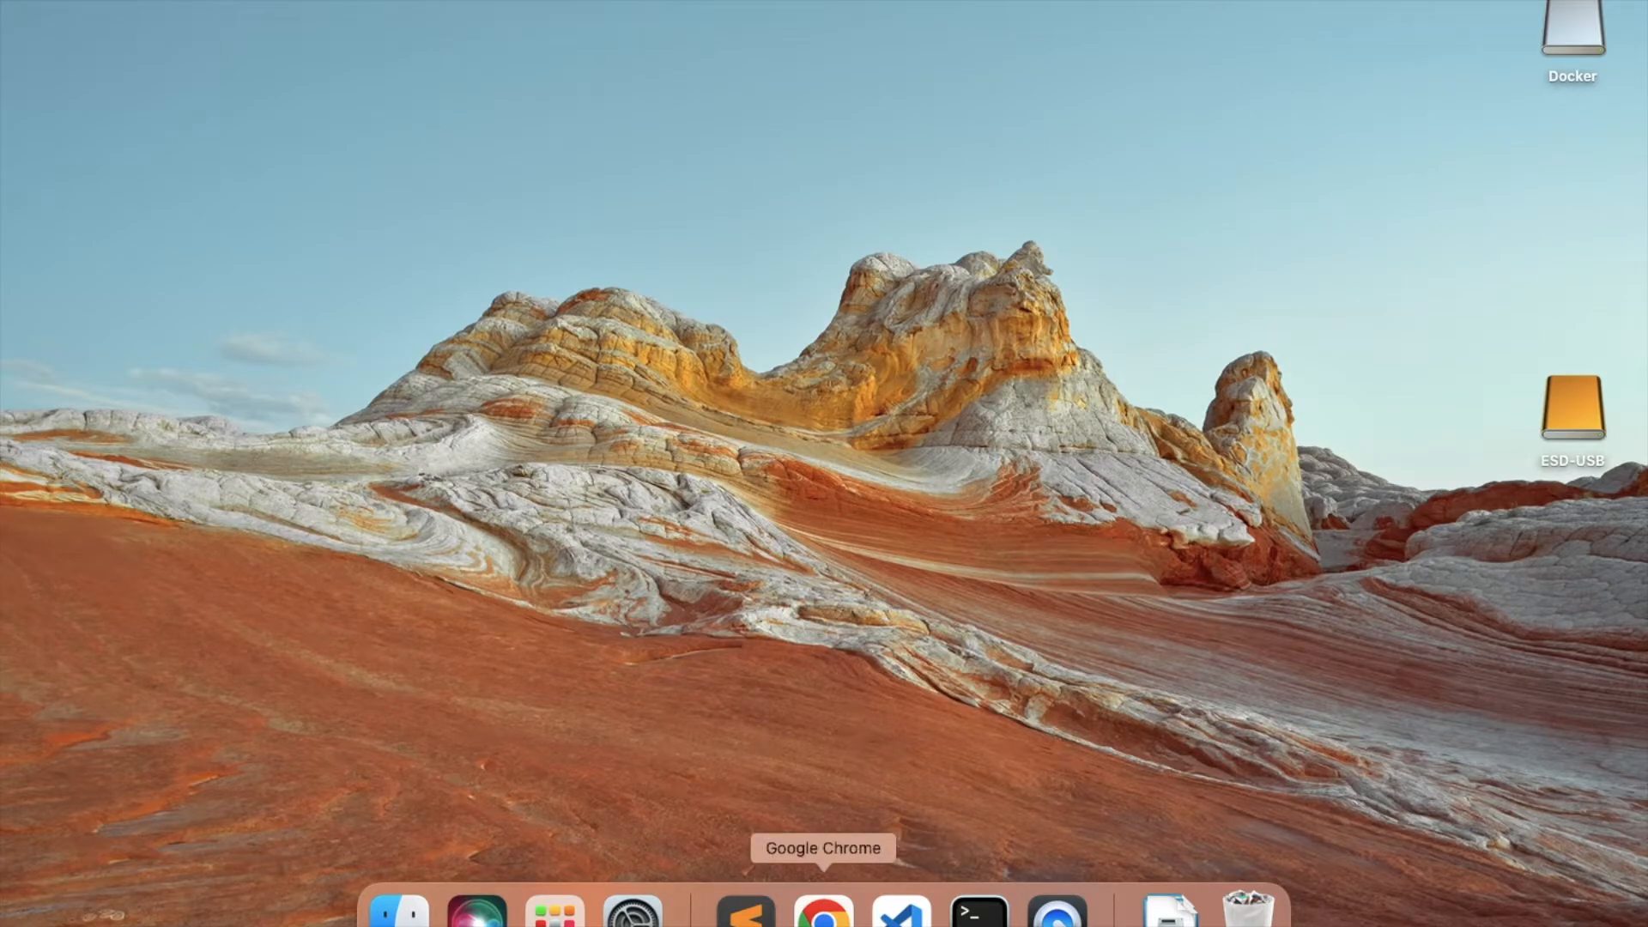
Launch Docker from the Applications folder in Finder and allow the downloaded app to open.
click(399, 912)
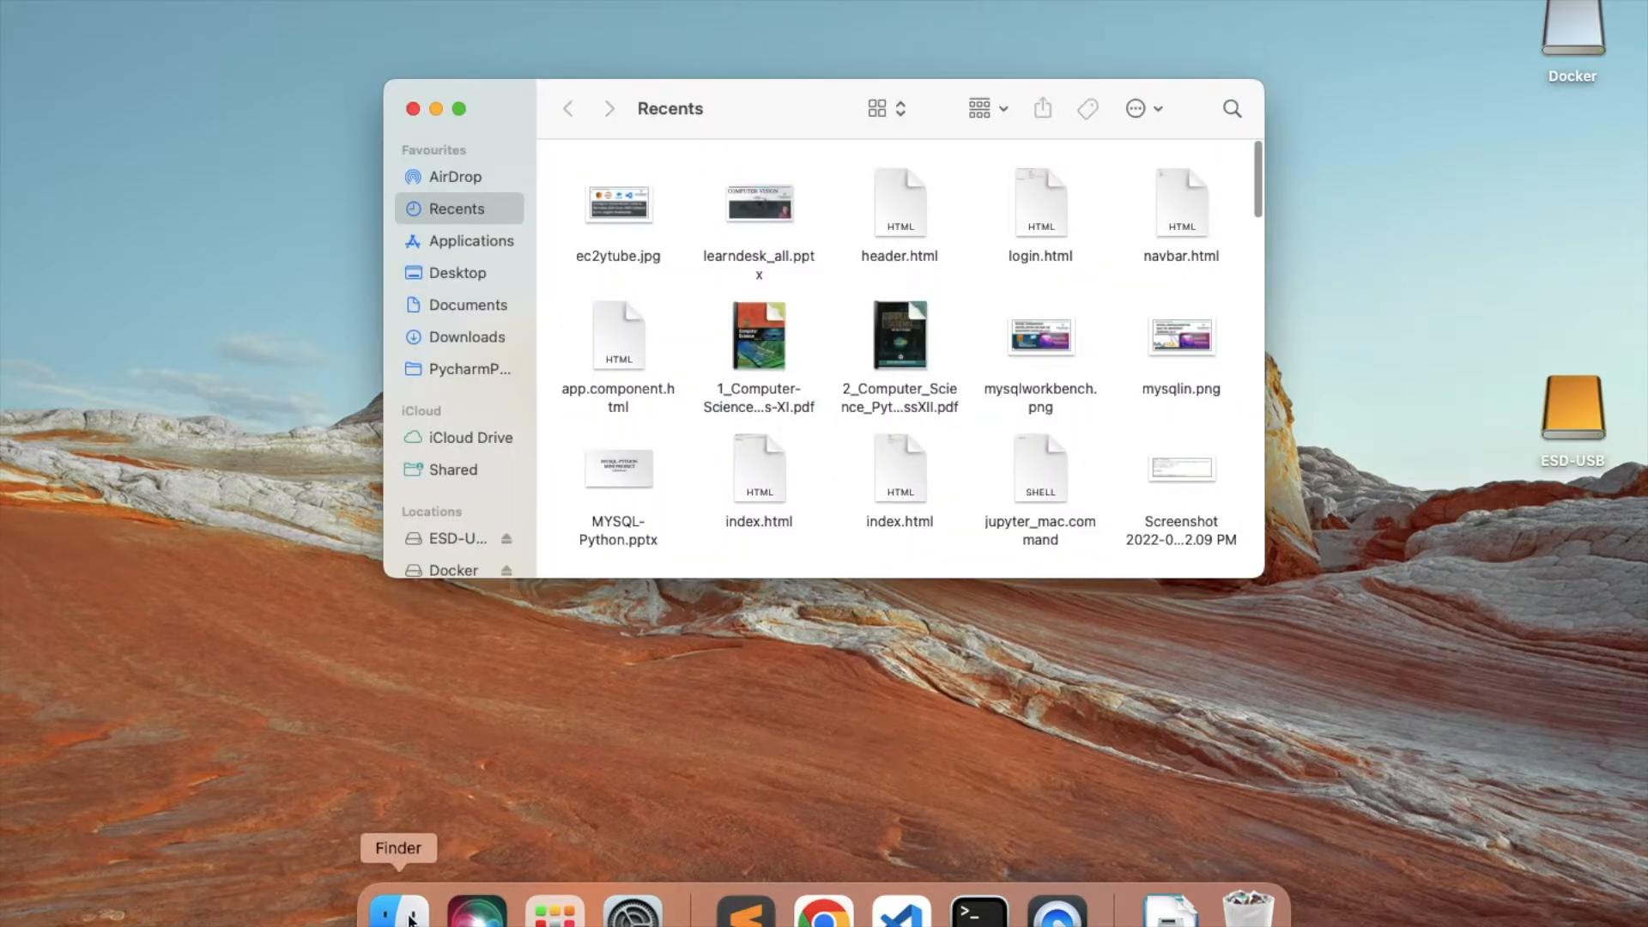
click(464, 243)
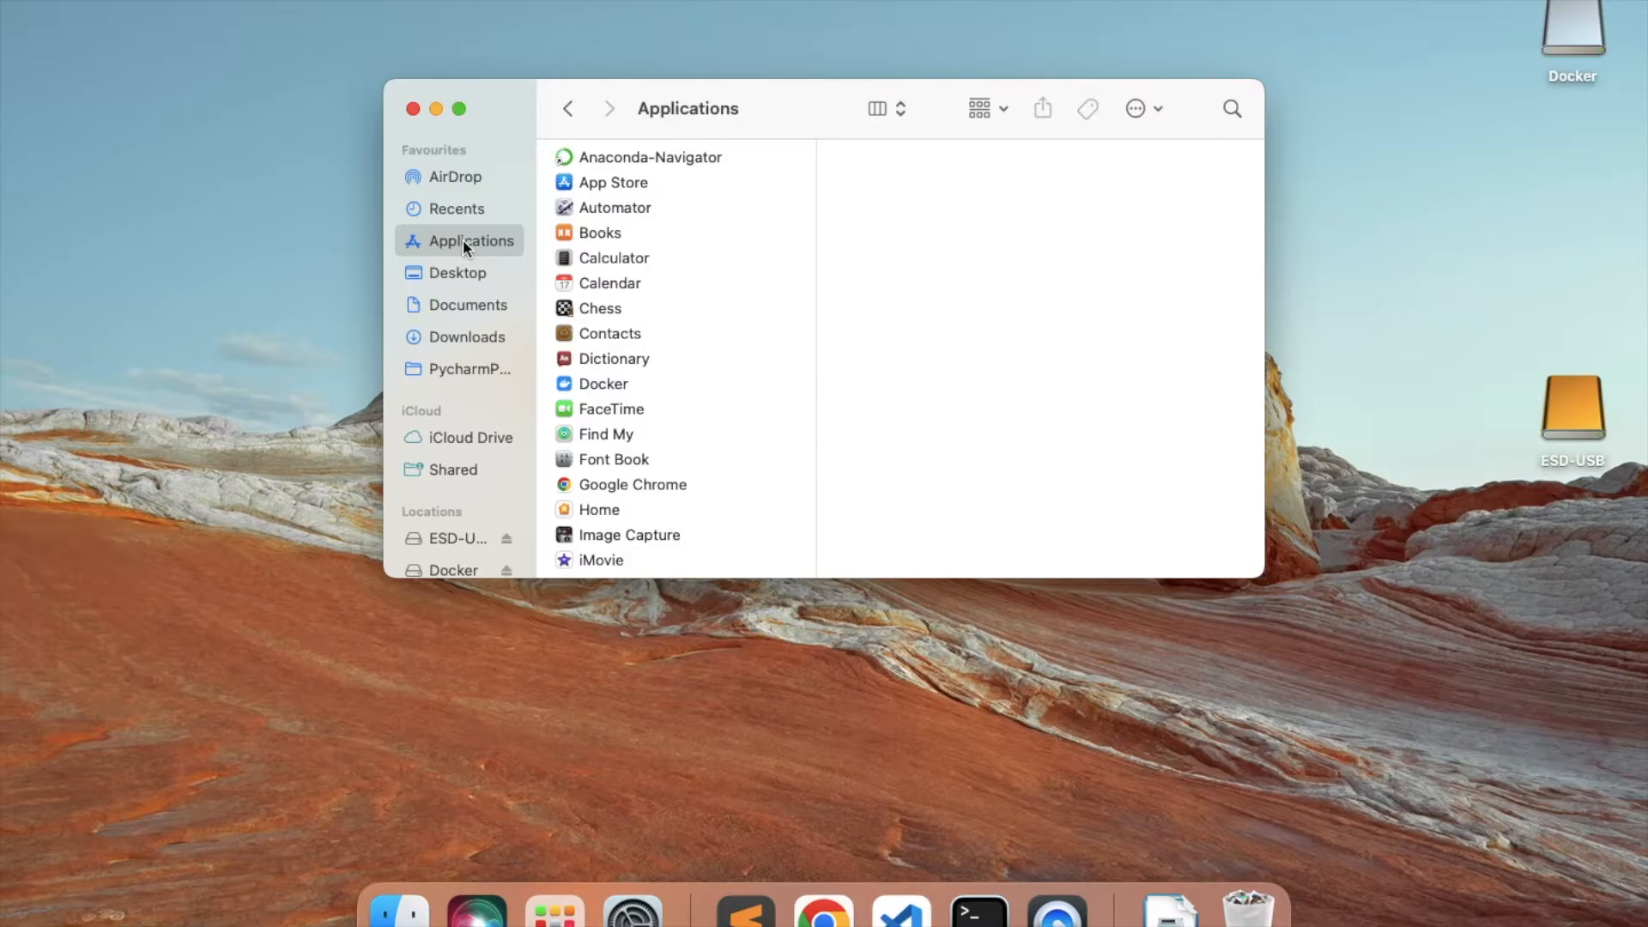
scroll(649, 433, down, 2)
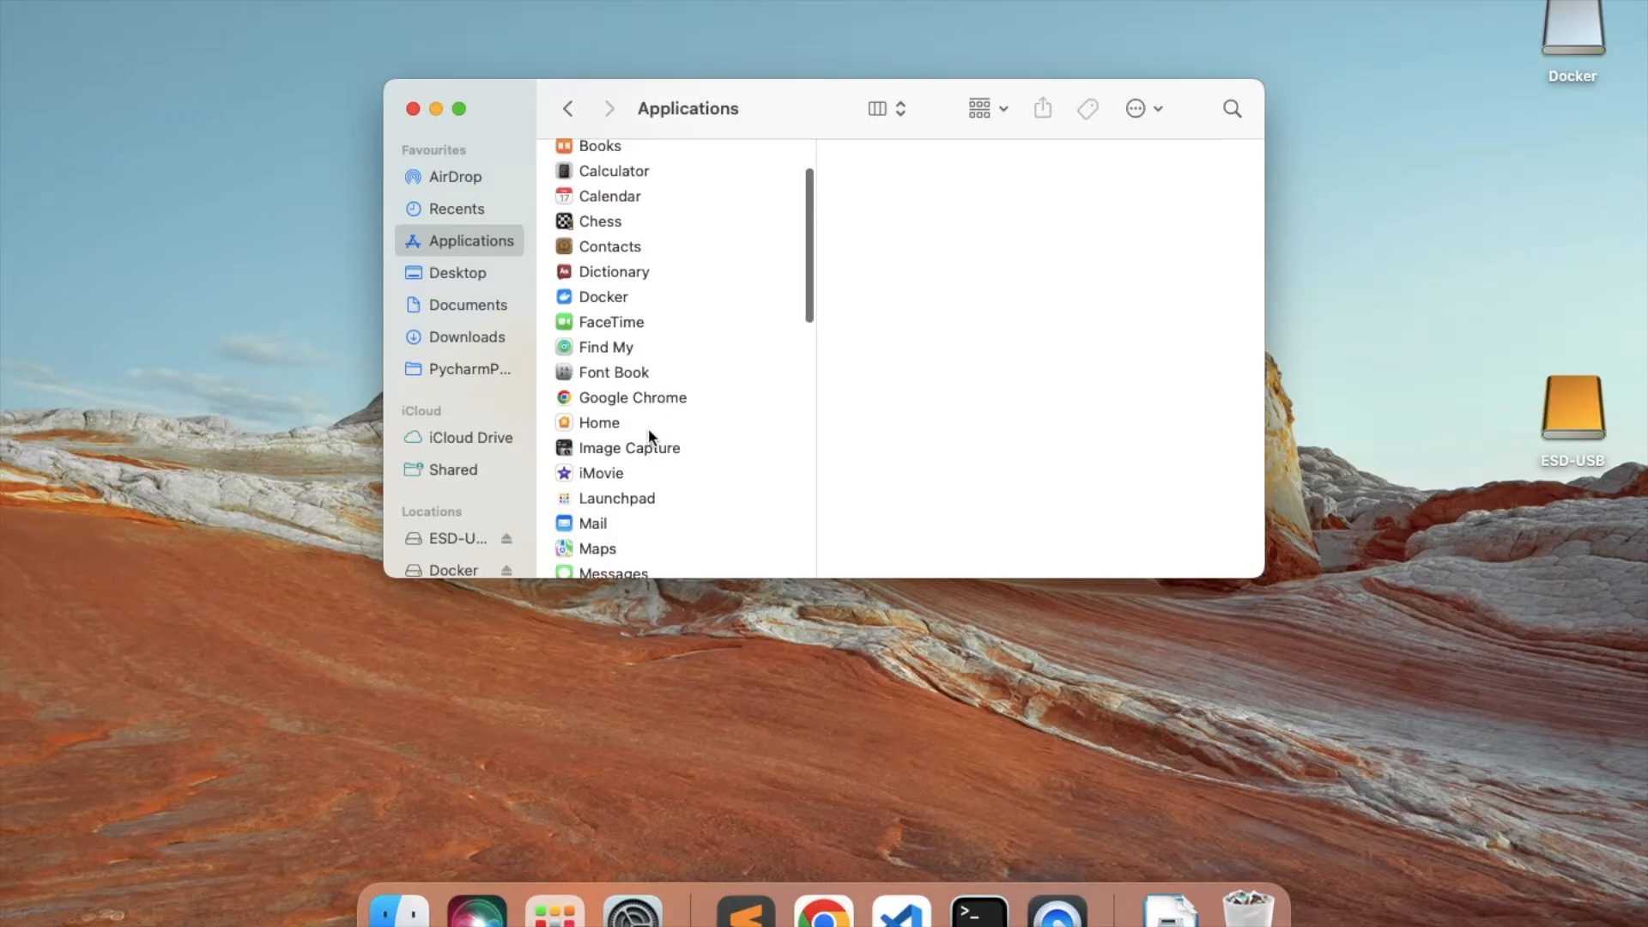
click(601, 296)
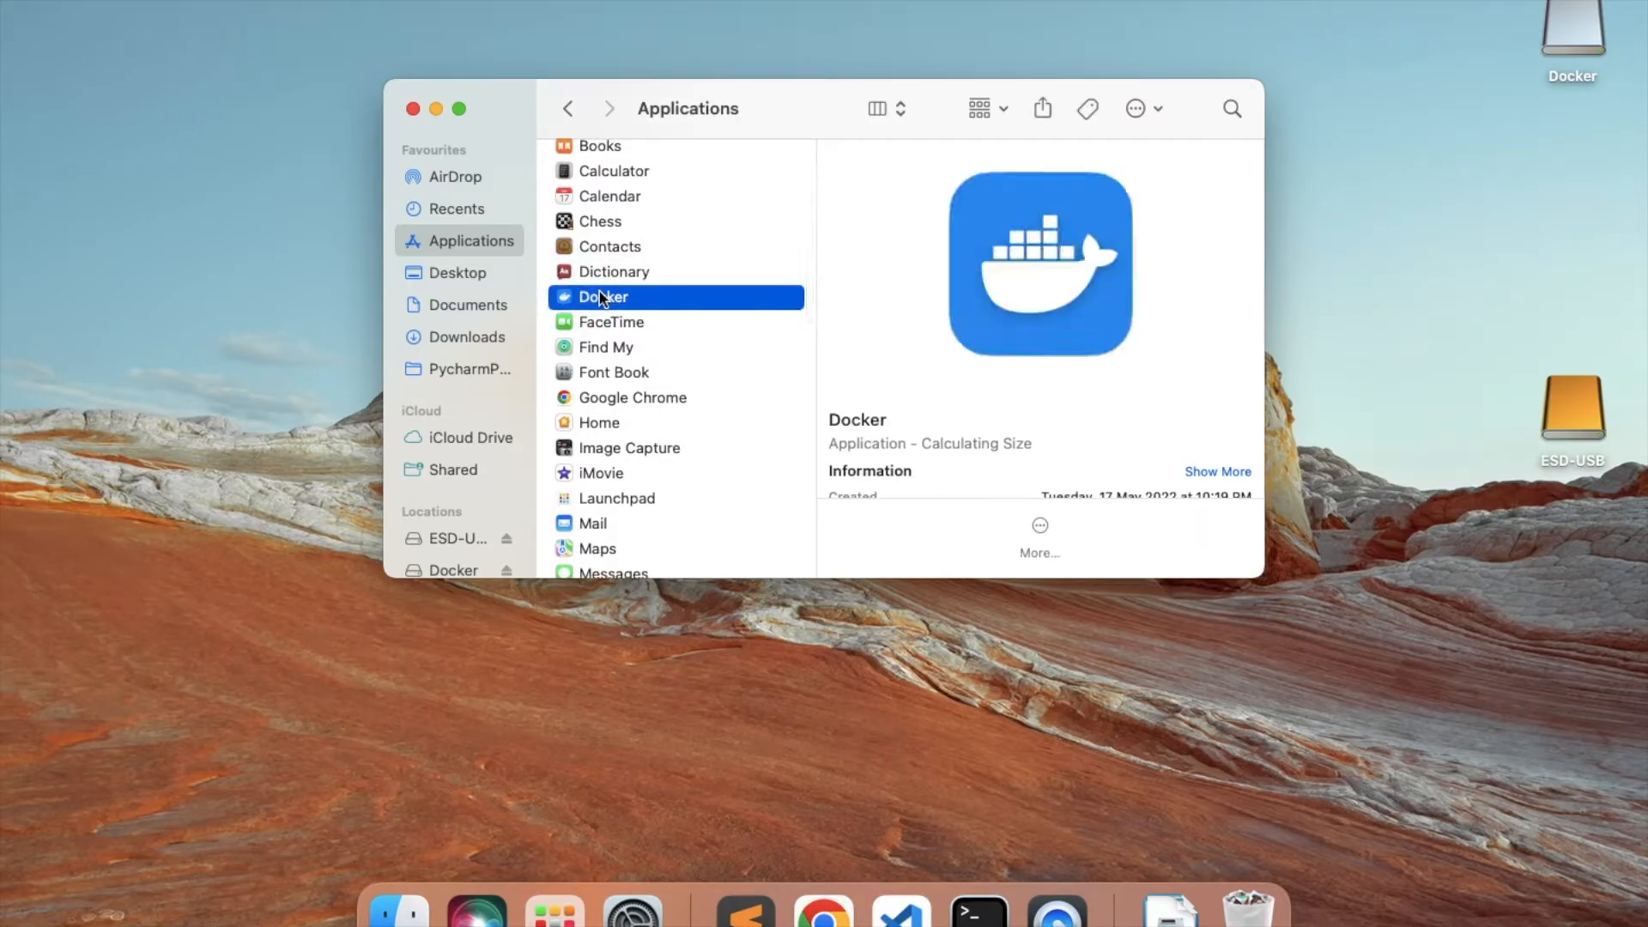
double_click(599, 296)
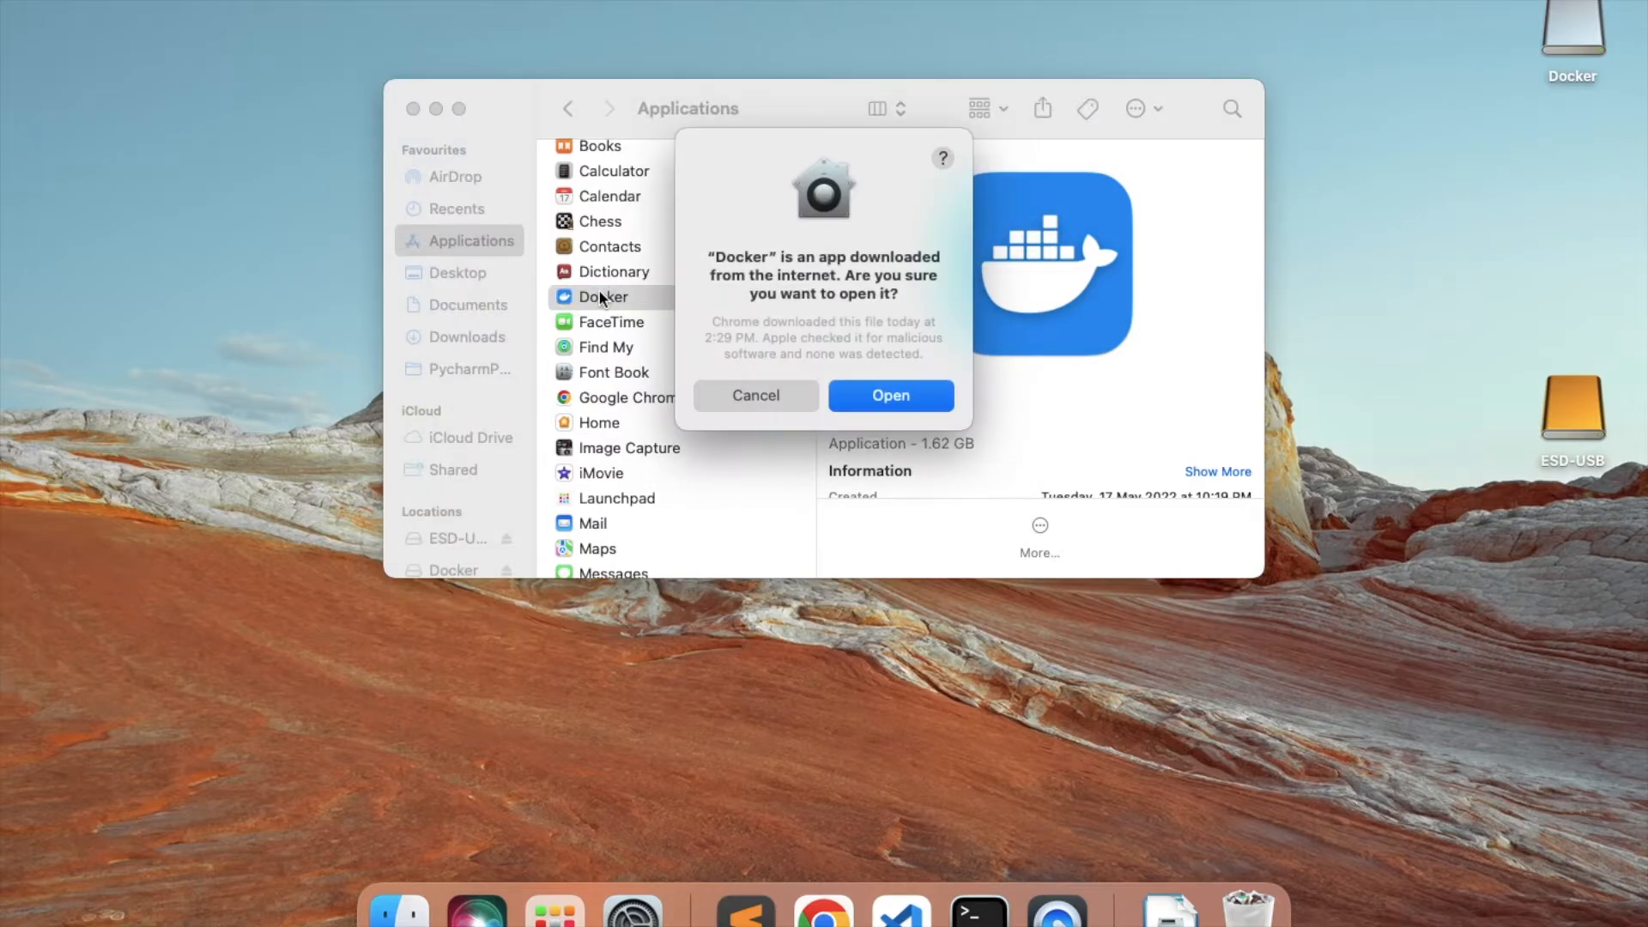
click(879, 404)
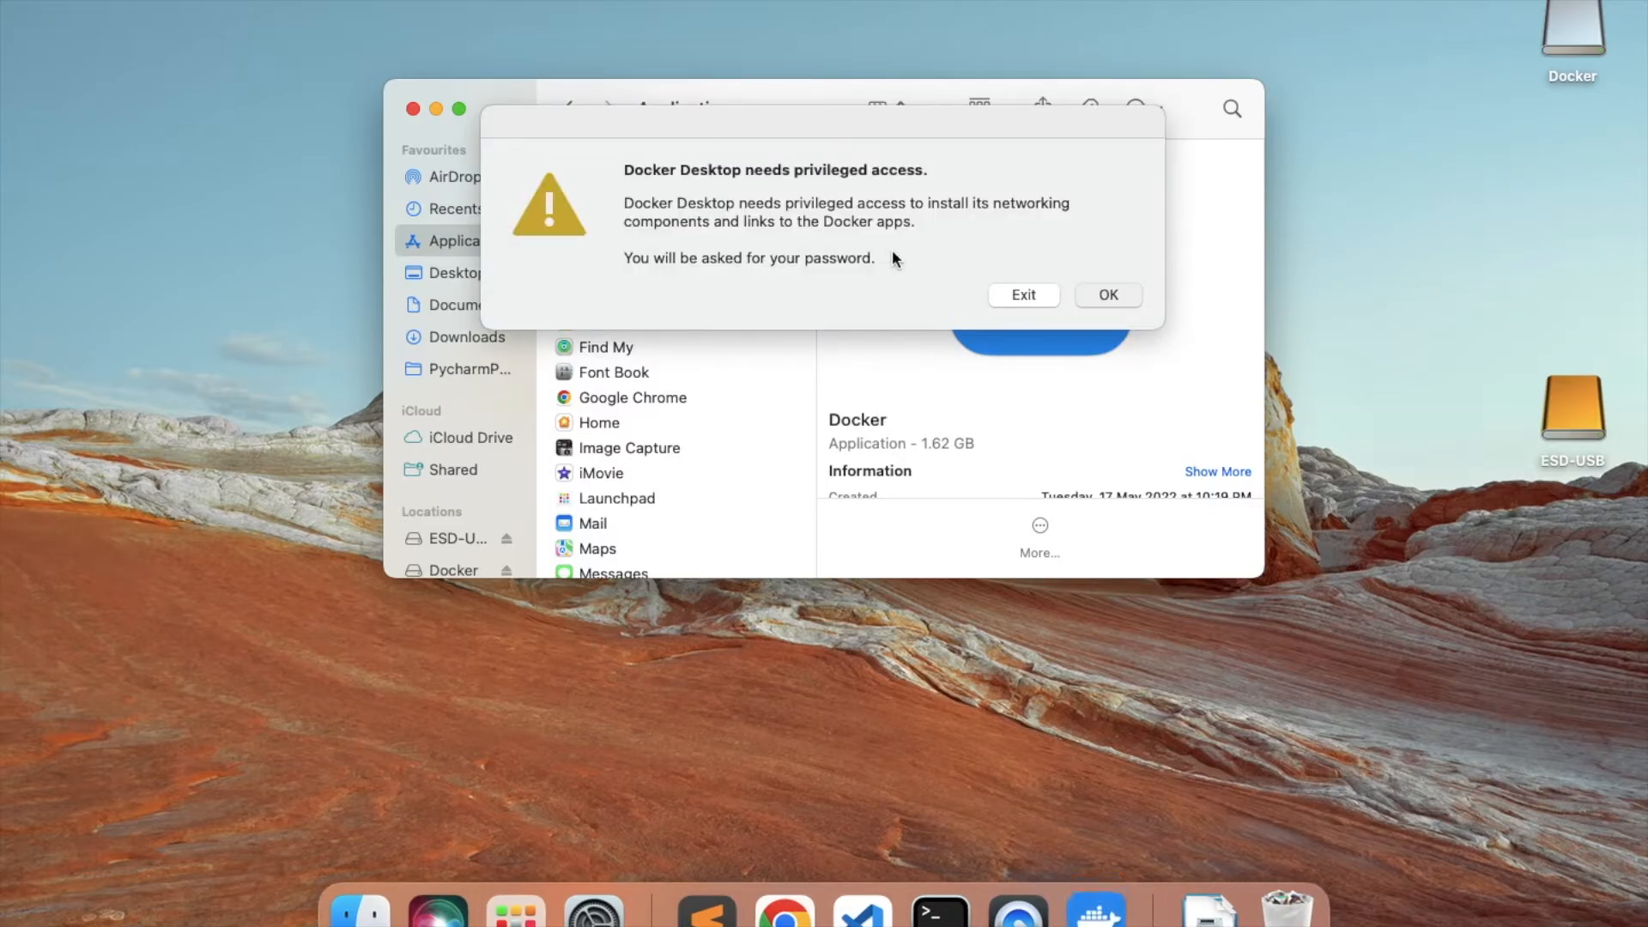
Grant Docker Desktop privileged access by entering the account password and installing the helper tool.
click(1107, 295)
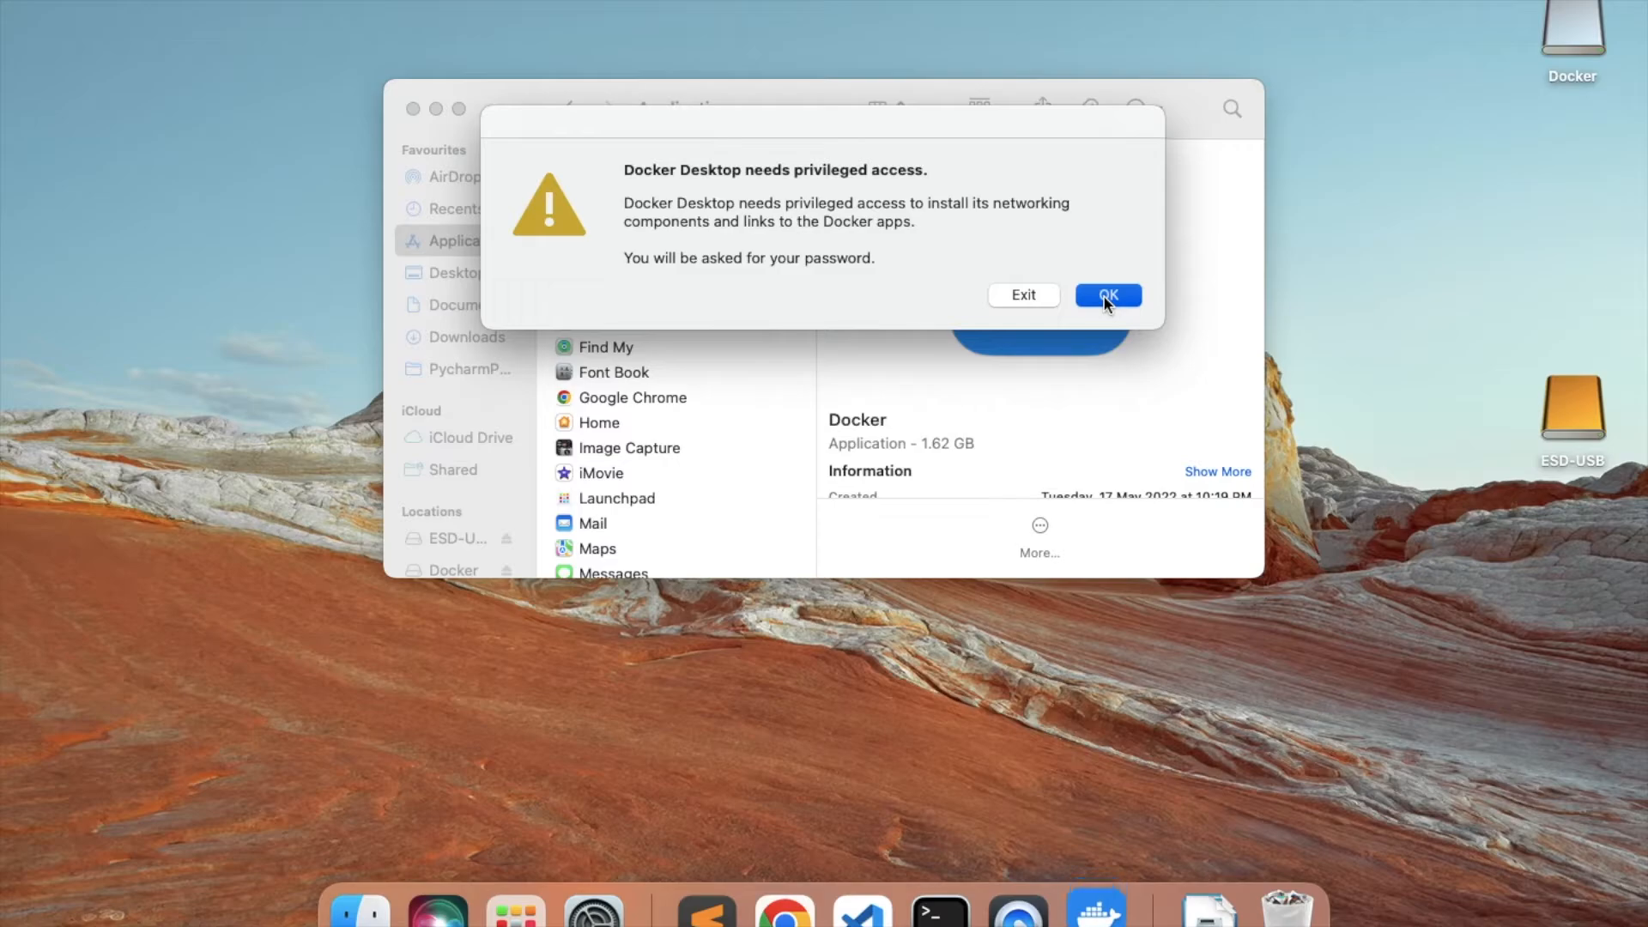
text(•••••••••••)
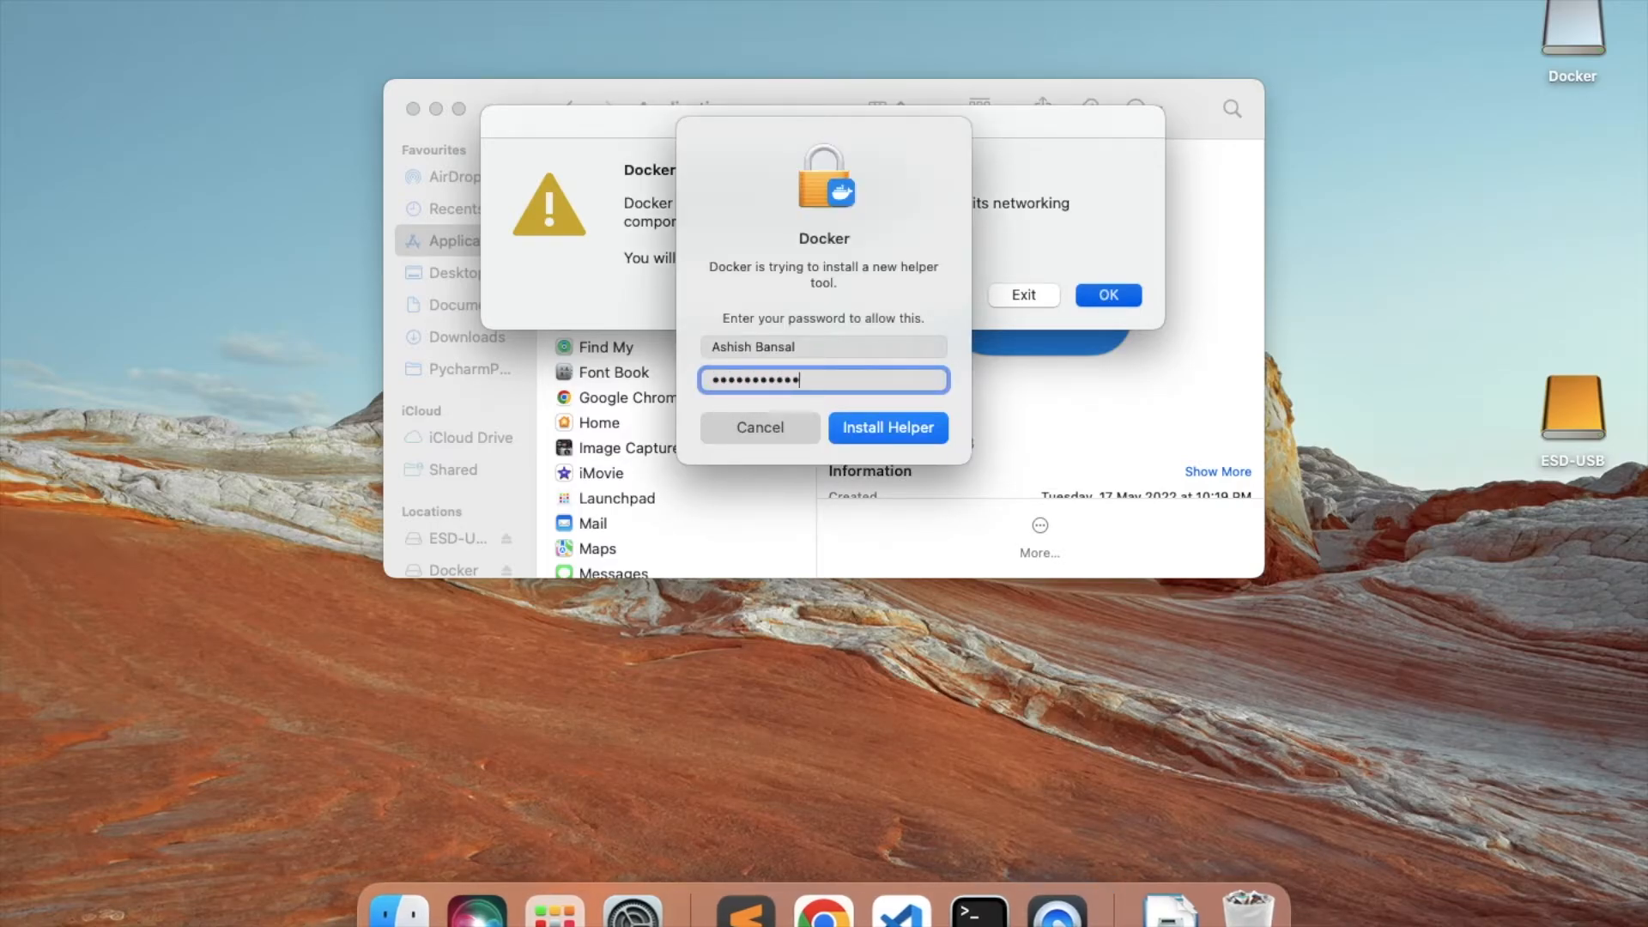
click(857, 426)
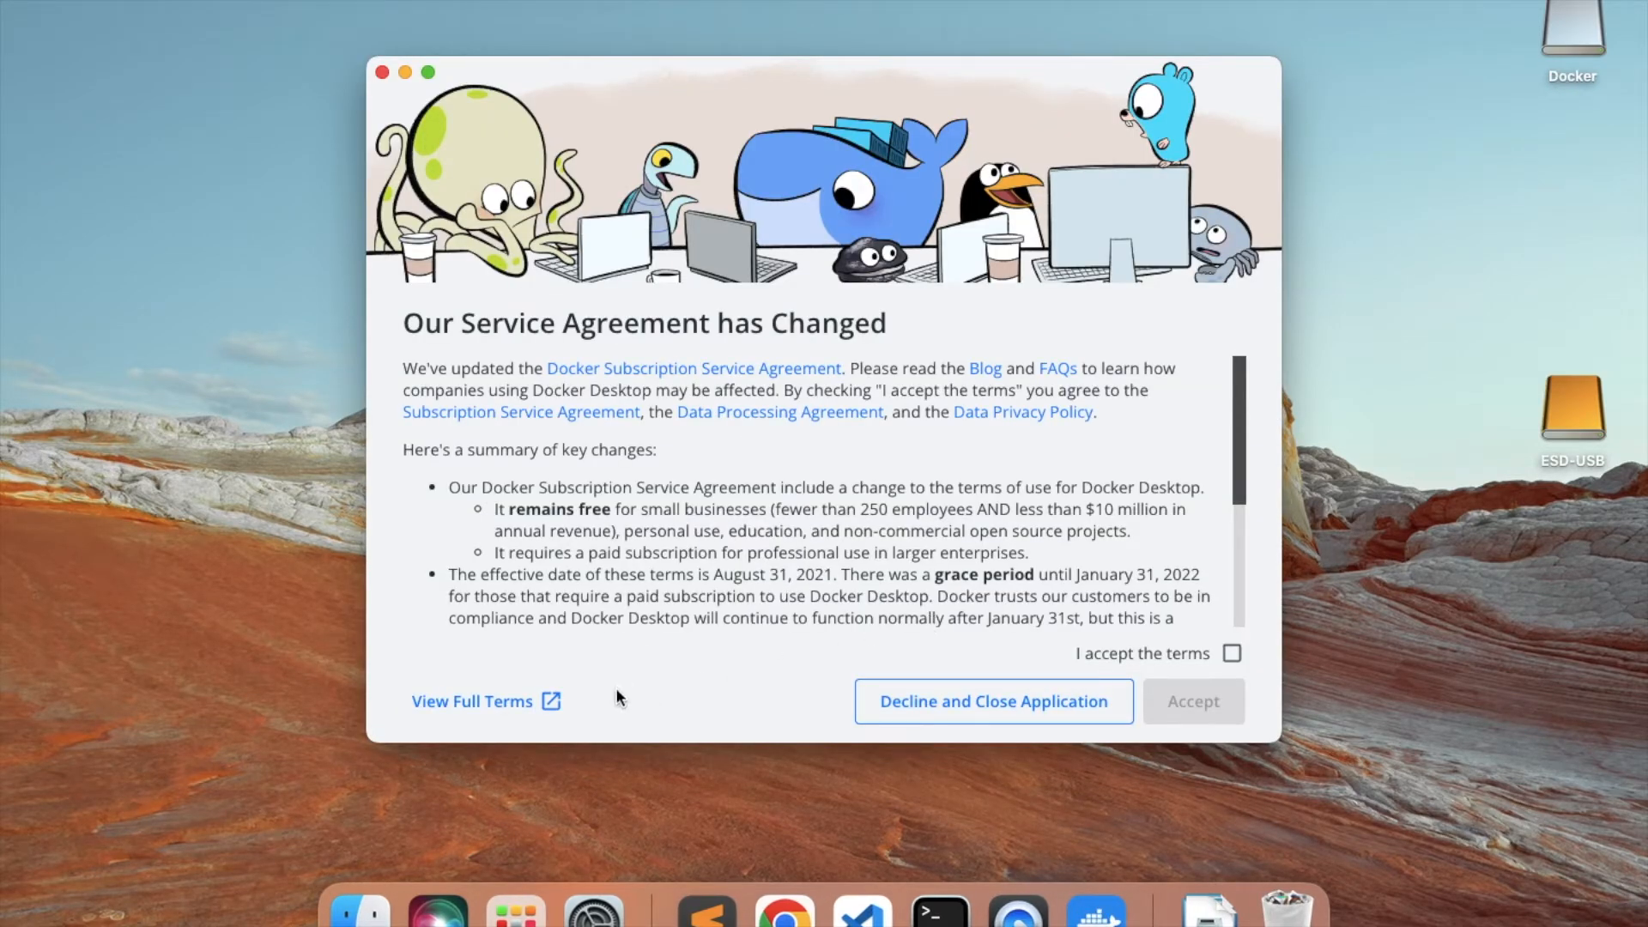
Review the end of Docker's service agreement summary and accept the terms.
drag(1243, 491, 1237, 723)
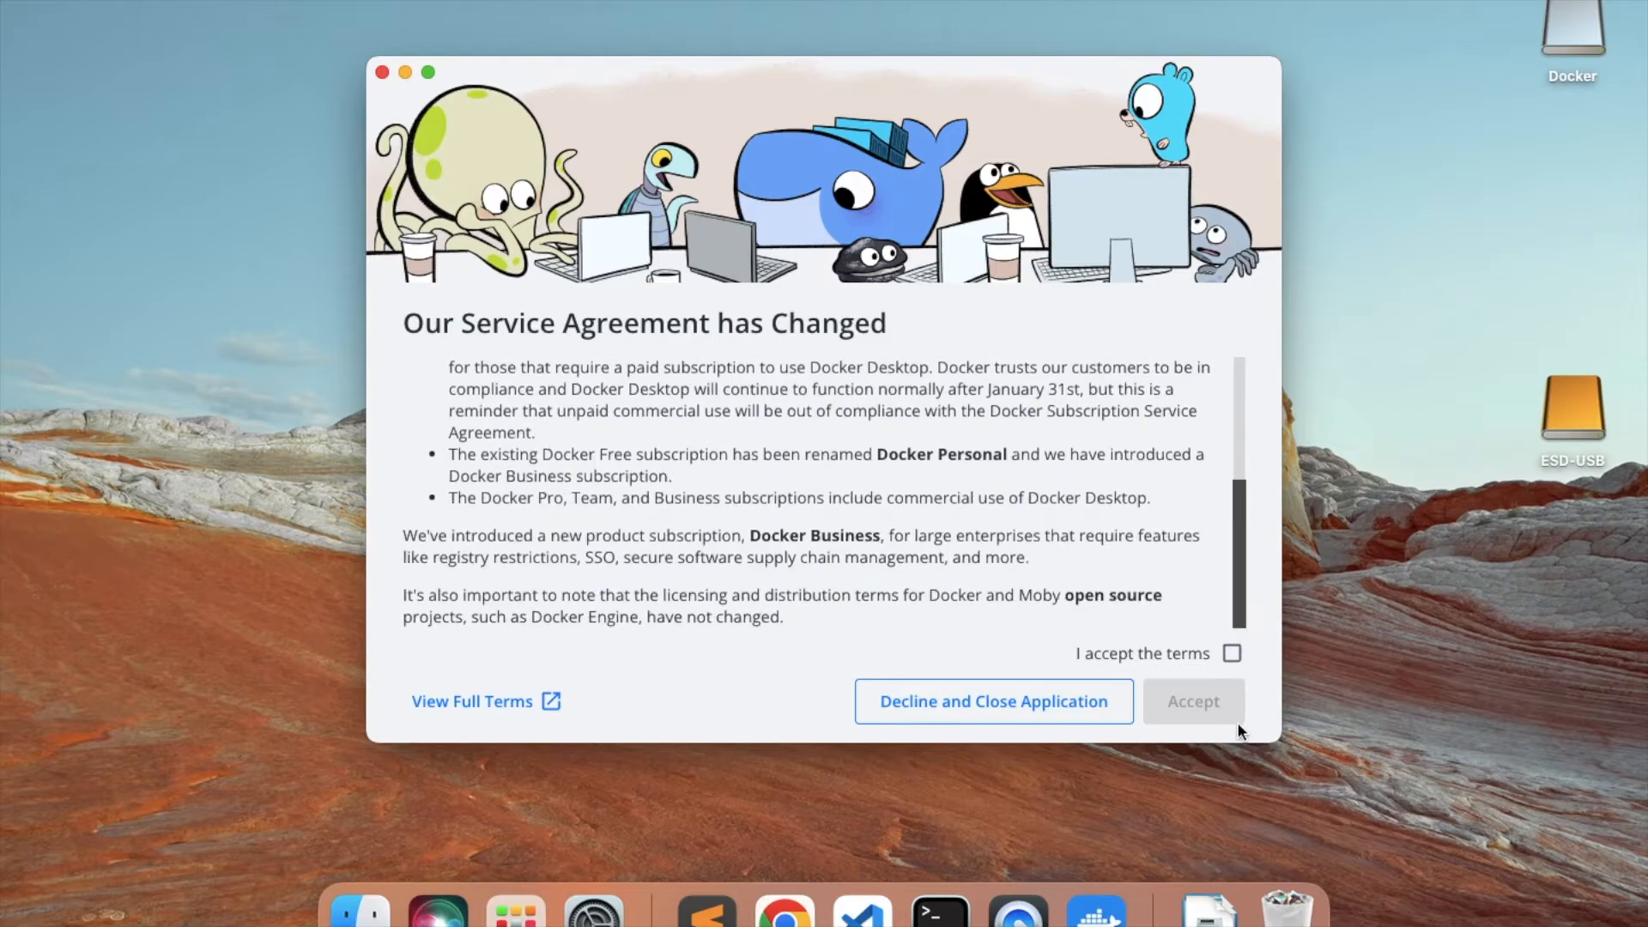
click(1232, 653)
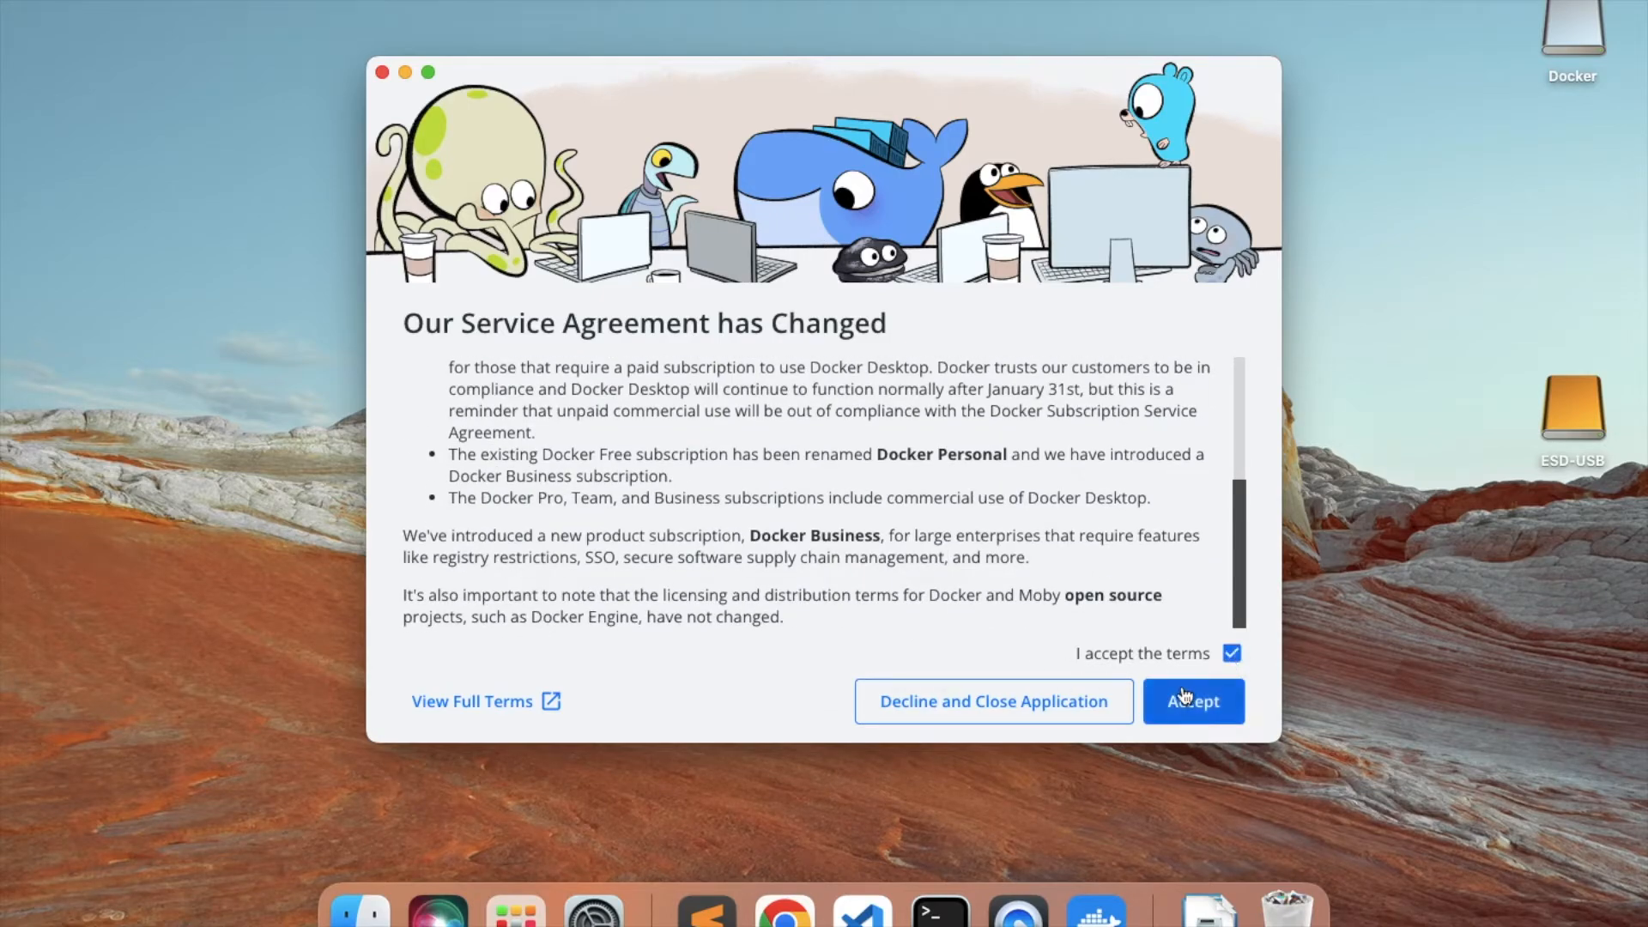
click(1180, 699)
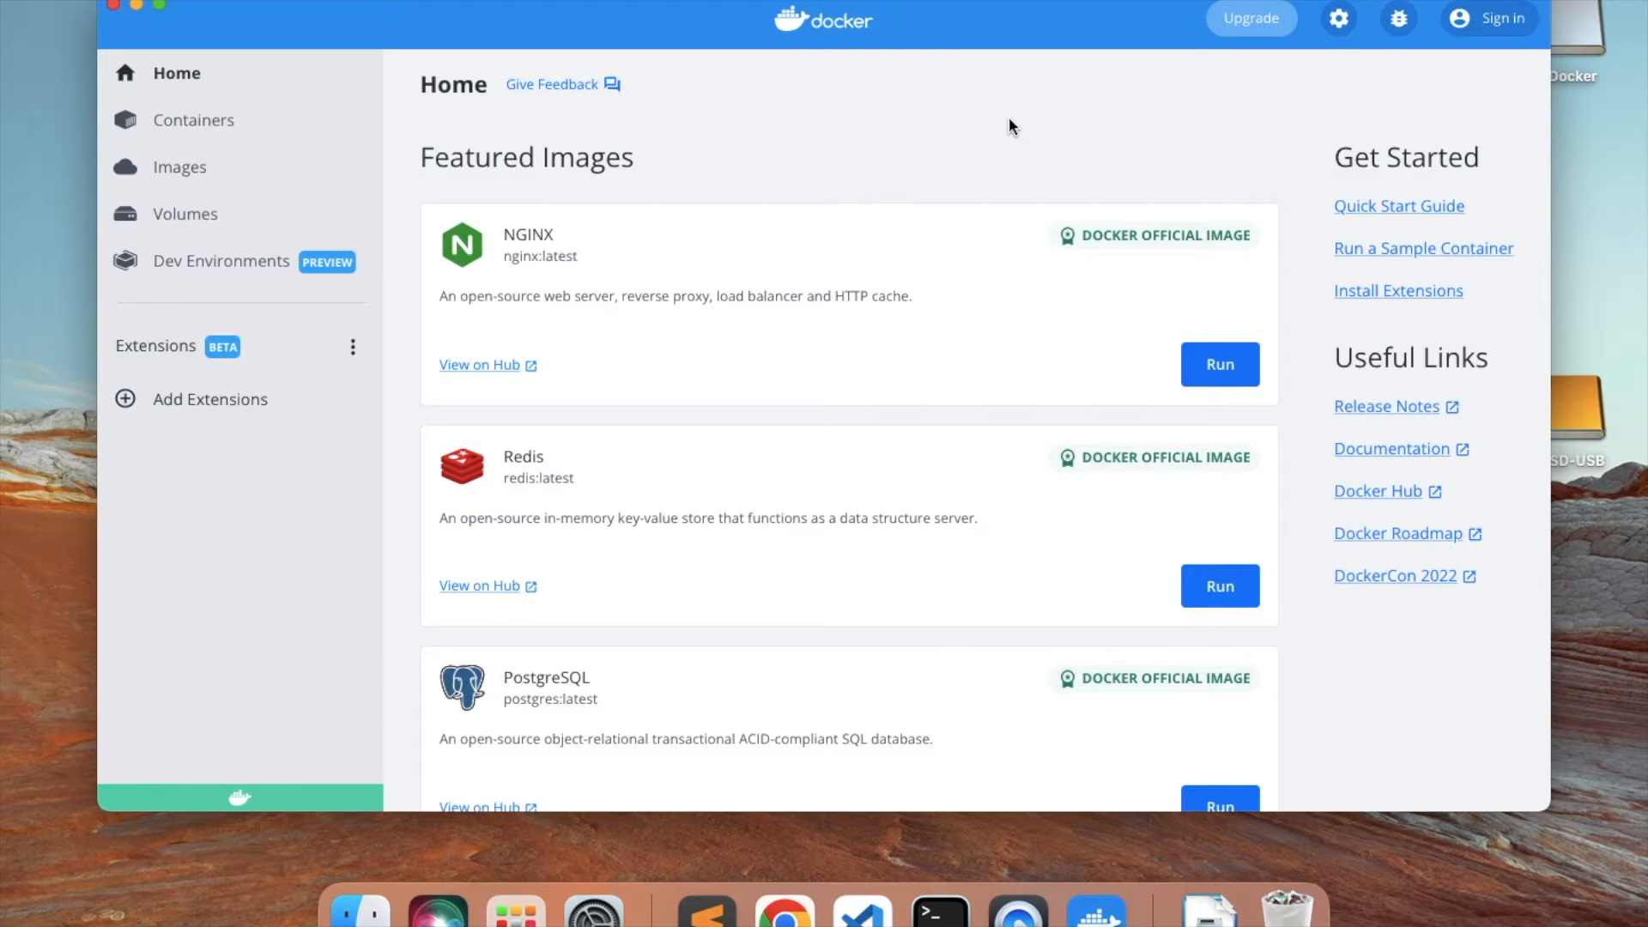
Look through Docker Desktop's Containers, Images, Volumes and Dev Environments sections, and return to the Home page's featured images.
click(174, 124)
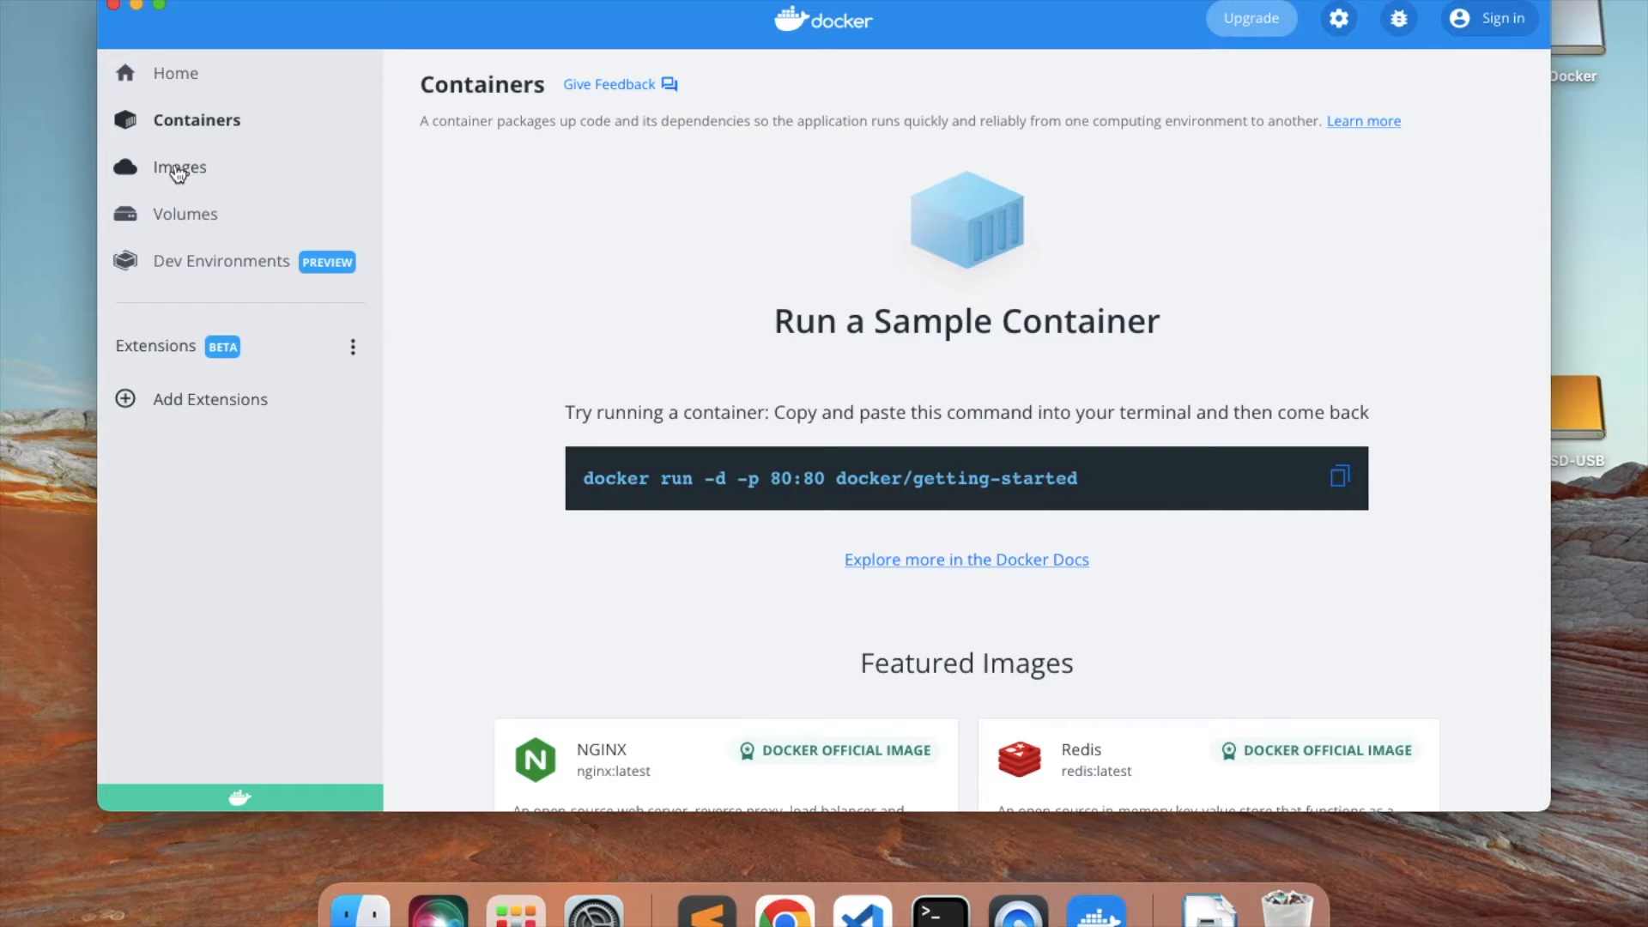
click(179, 171)
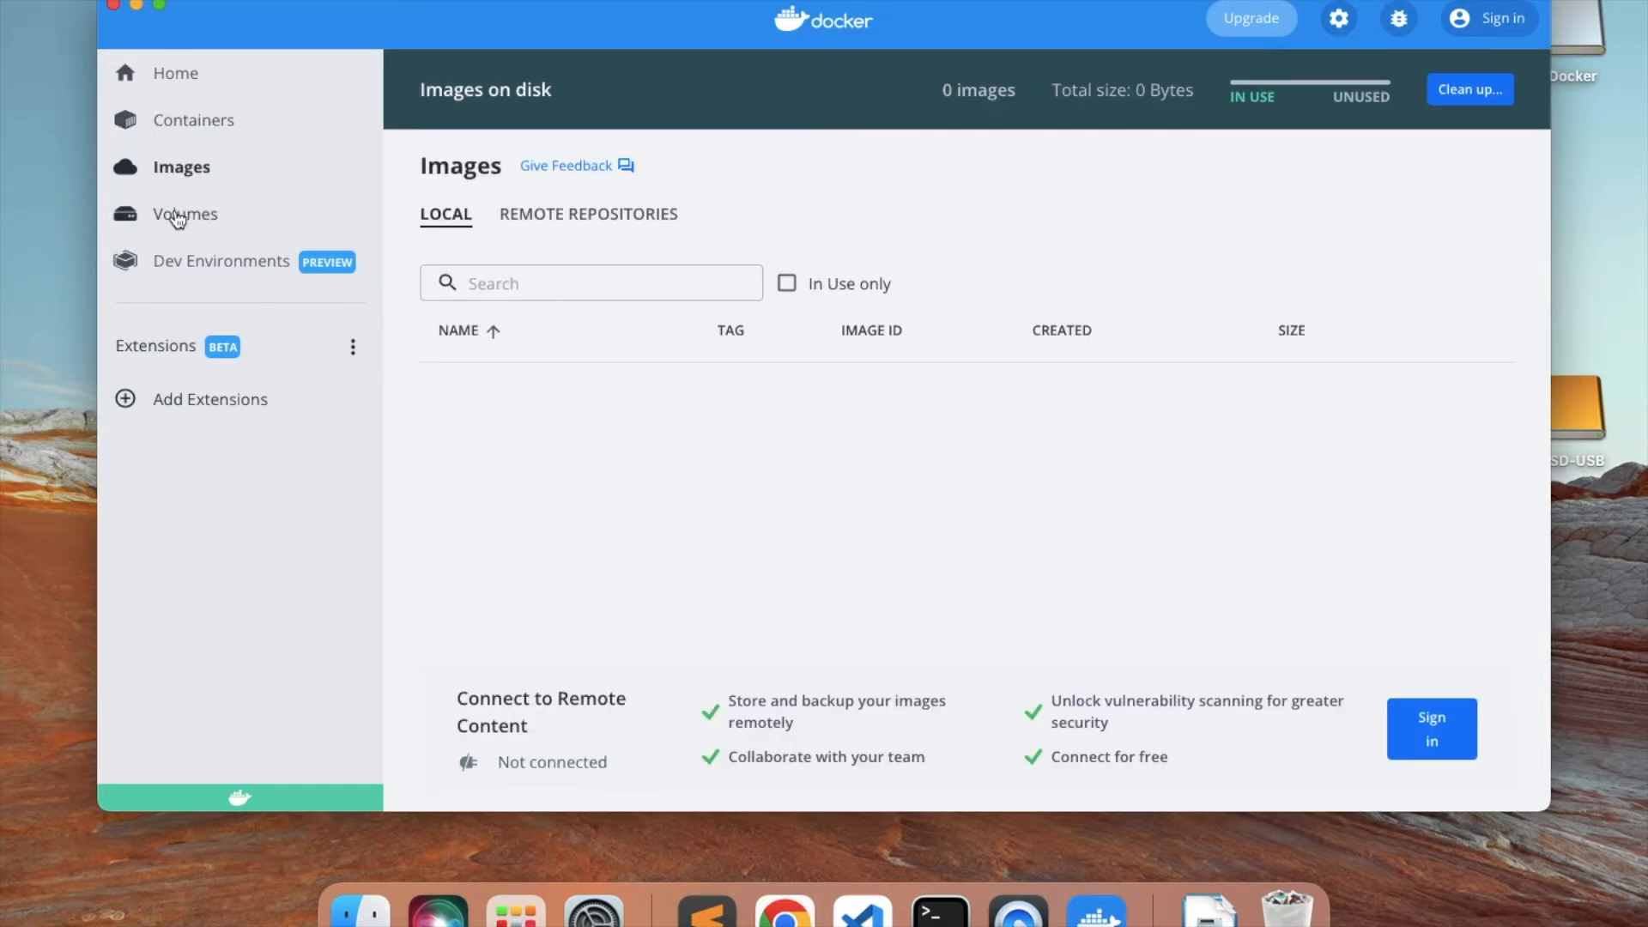
click(178, 220)
click(181, 267)
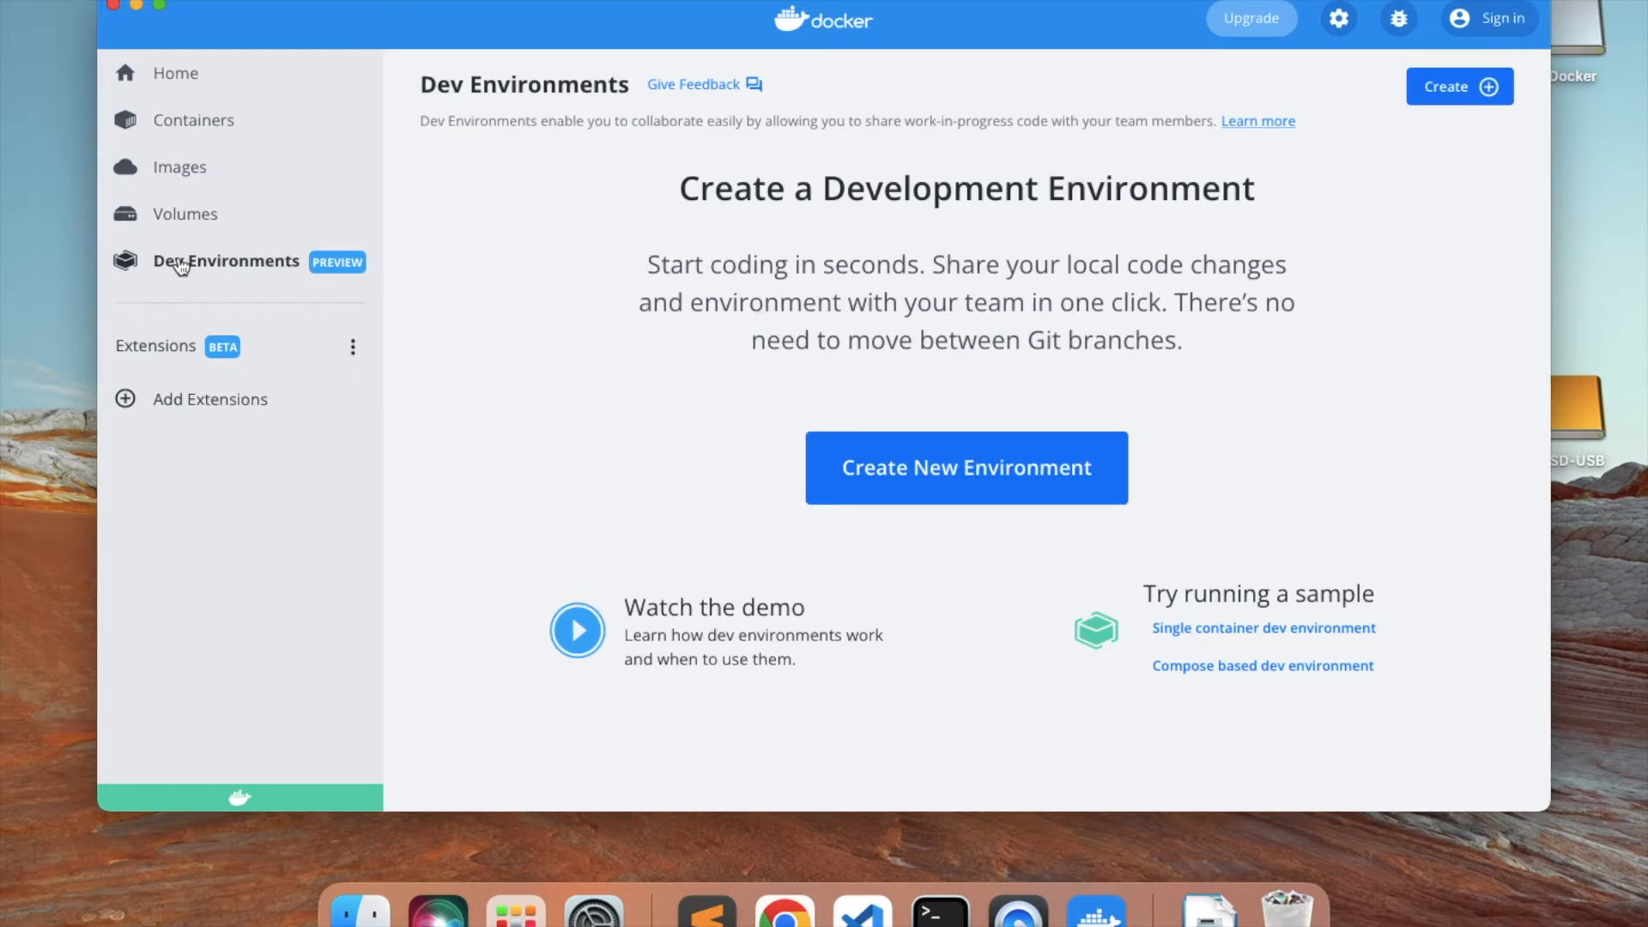
click(169, 89)
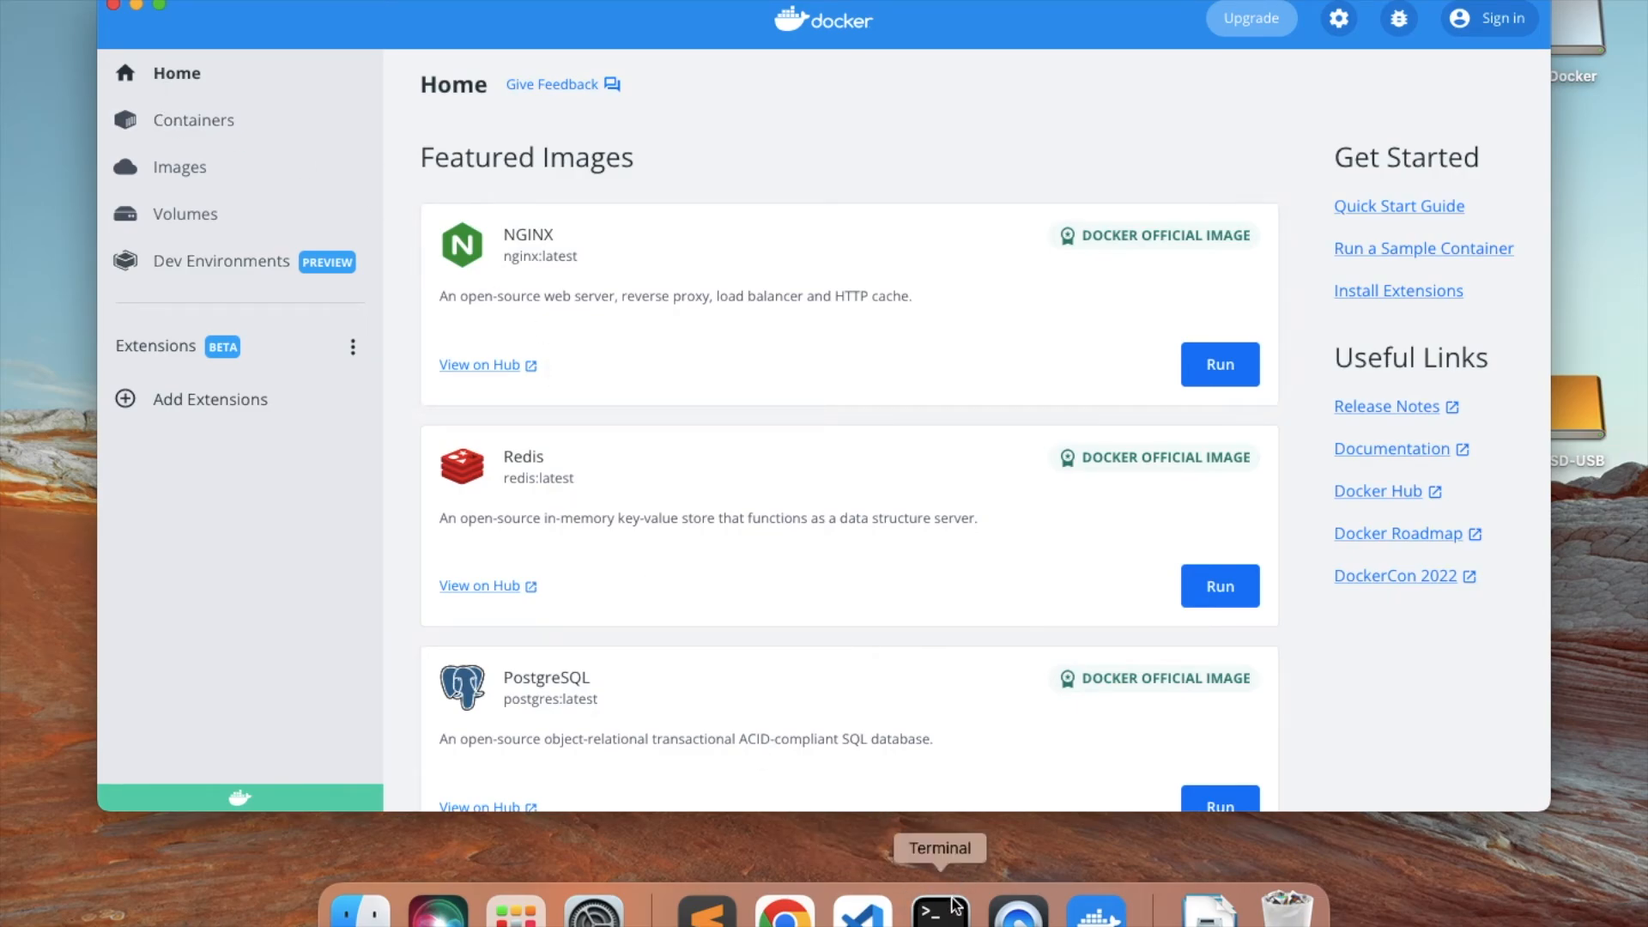
scroll(805, 482, down, 2)
scroll(805, 482, up, 2)
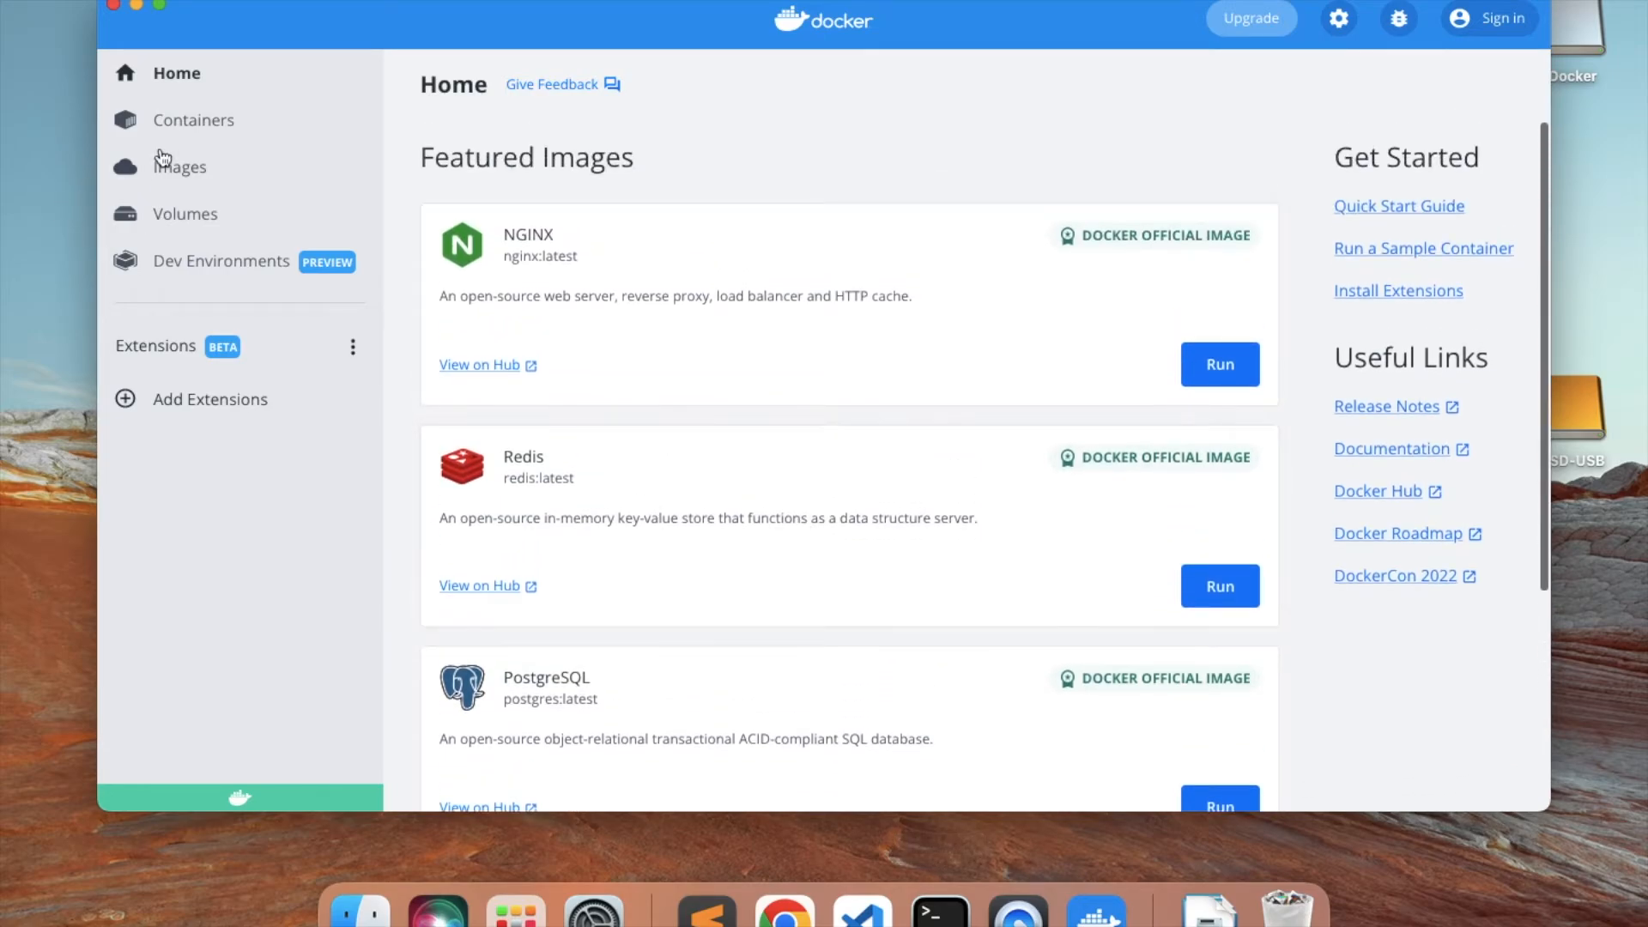
Switch to Terminal and test the Docker installation with the command "docker run hello-world".
click(941, 910)
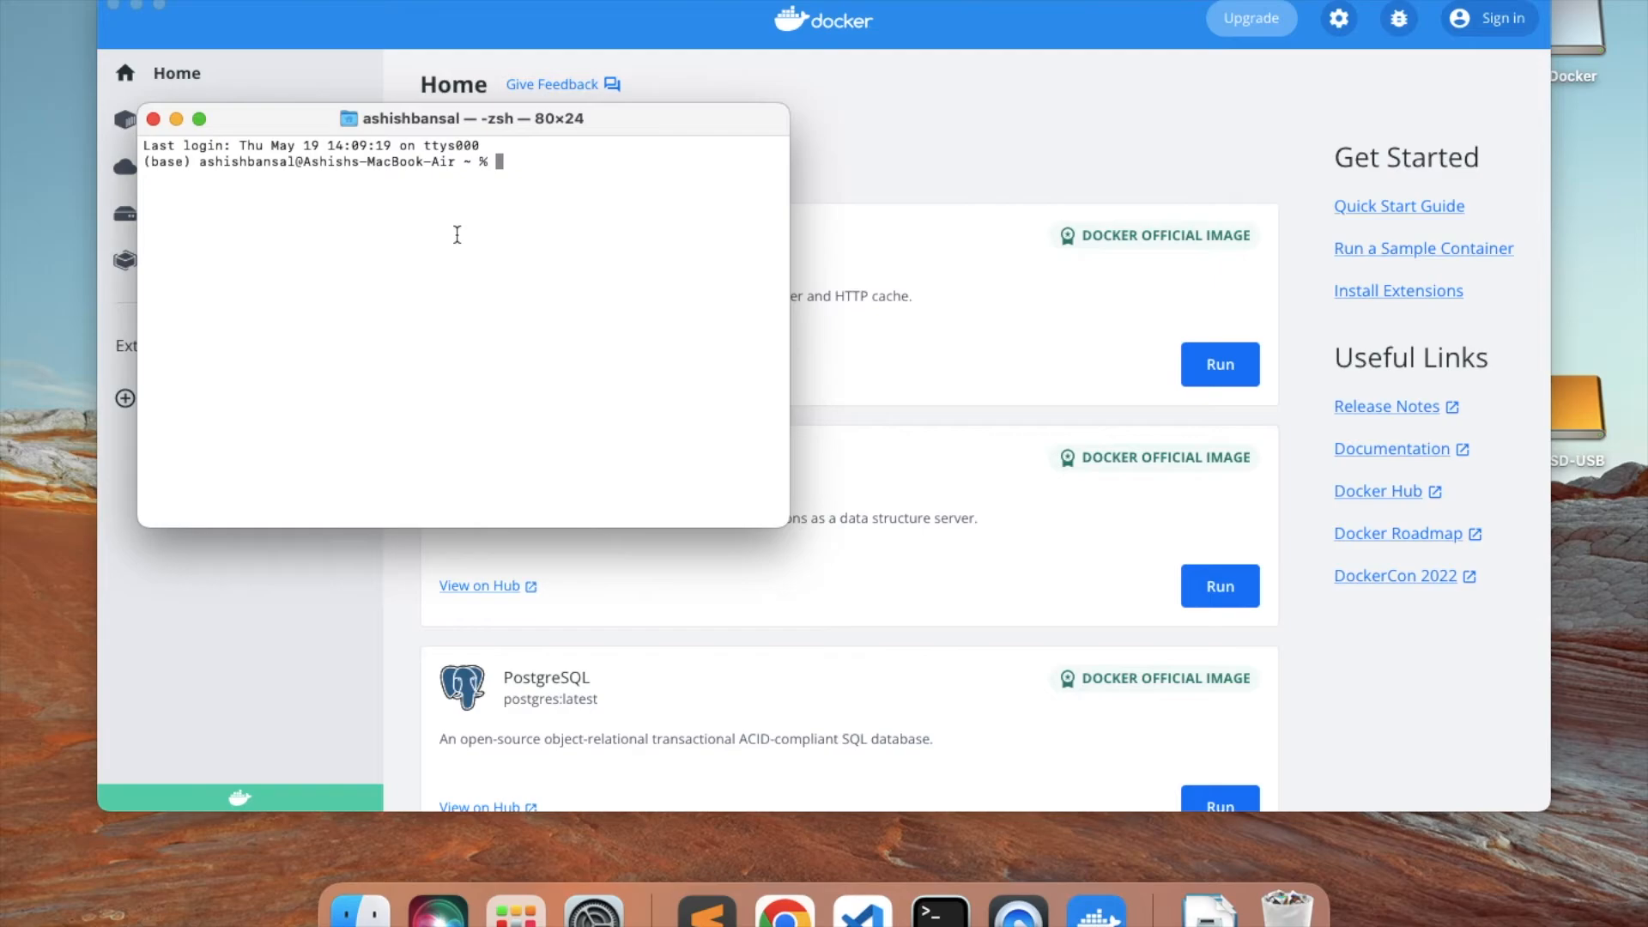
text(docker run hello-world)
key(Return)
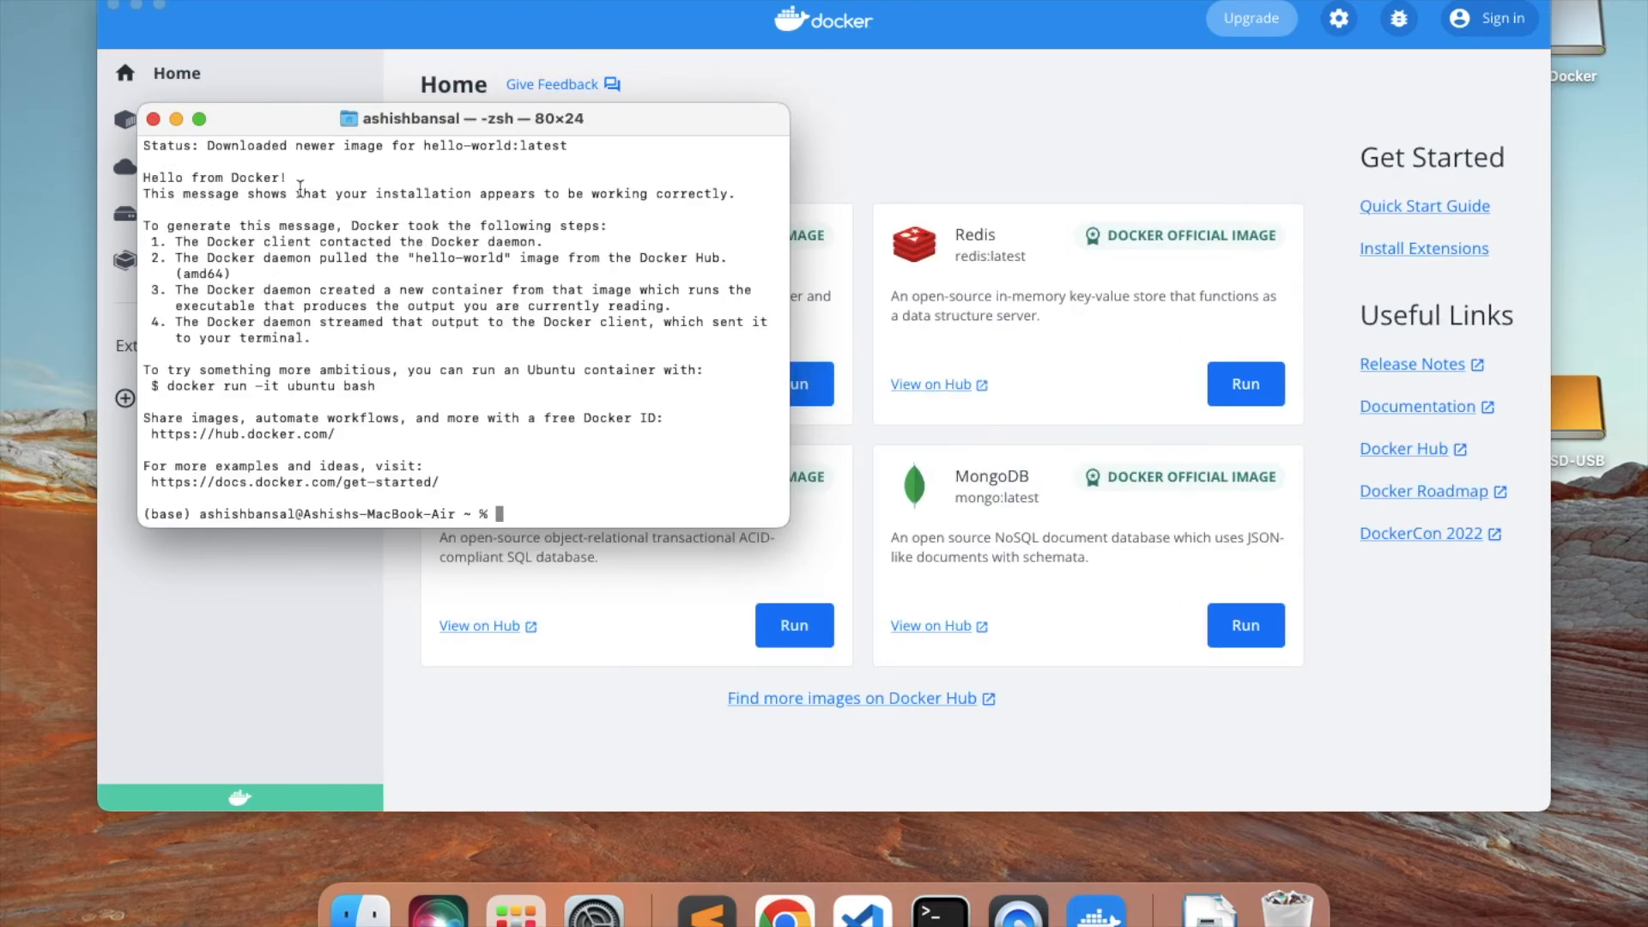
Enlarge the terminal text and examine the hello-world output from its beginning.
key(super+plus)
key(super+plus)
key(super+plus)
key(super+plus)
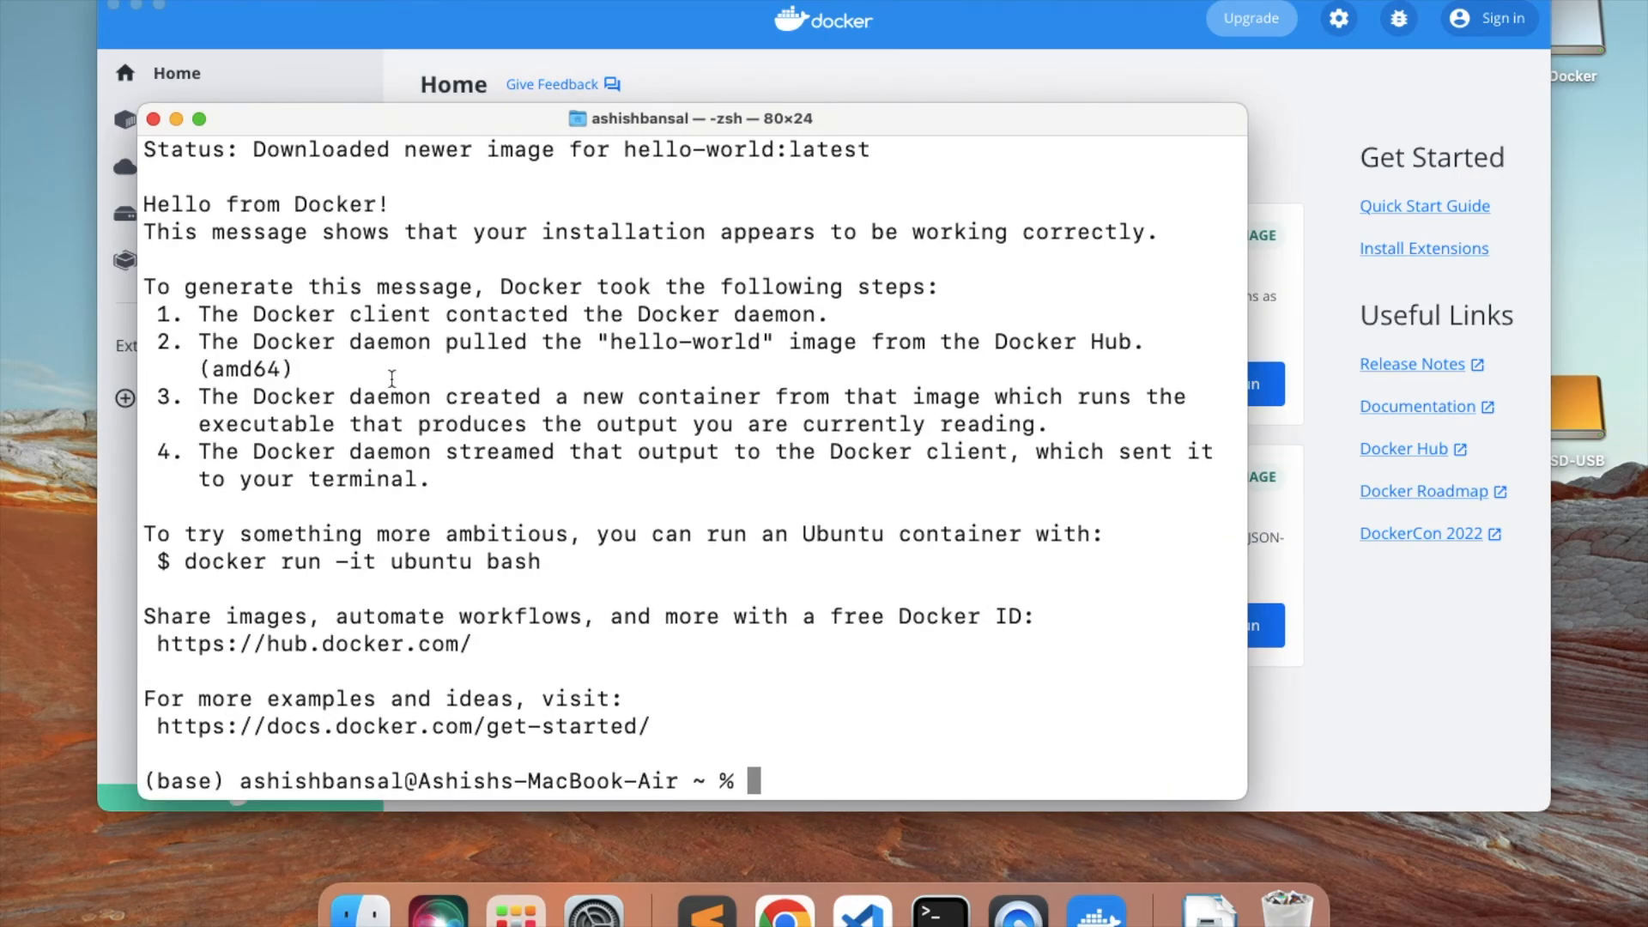
scroll(325, 357, up, 3)
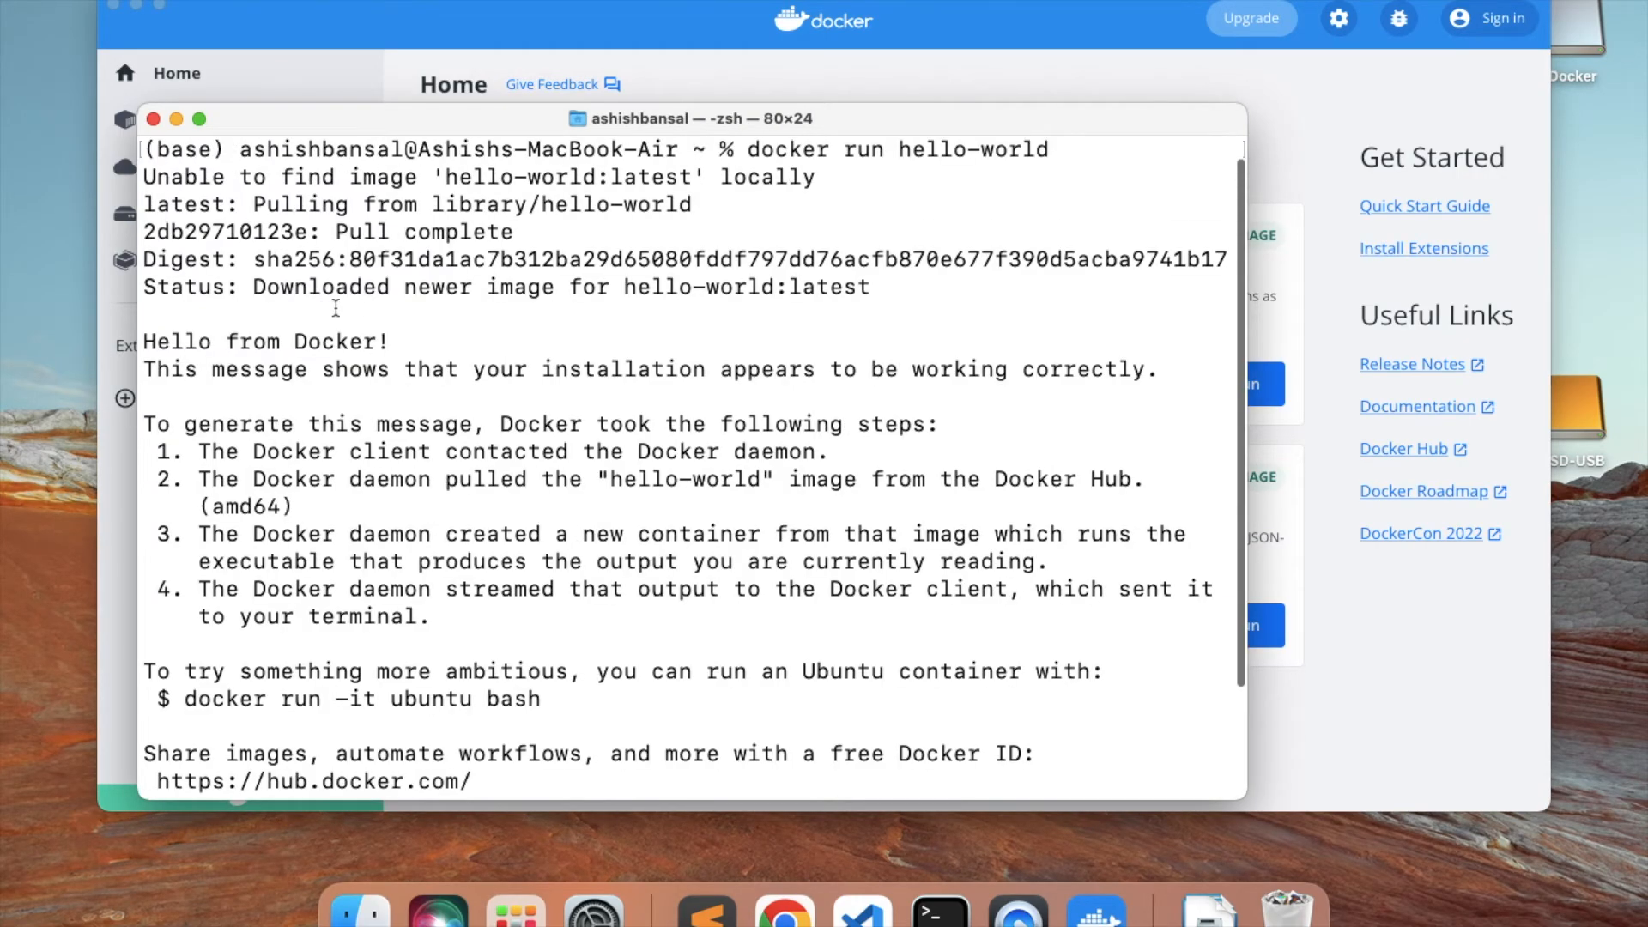